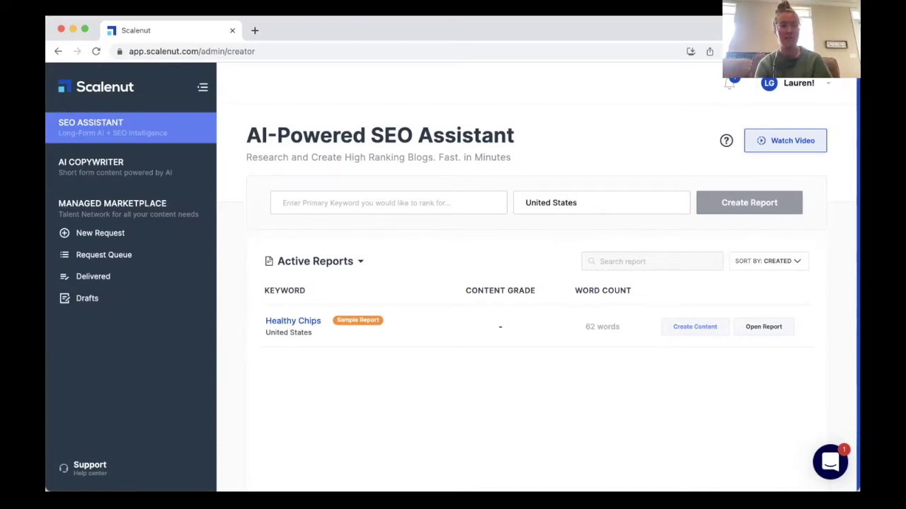
- Create an SEO report for the primary keyword "Best AI Copywriting Software" with United States as the location
{"action": "left_click", "coordinate": [396, 201]}
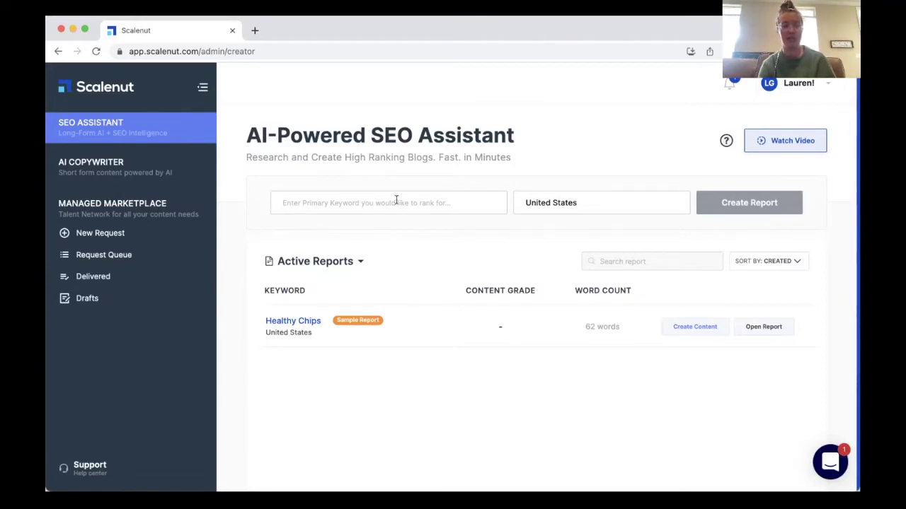
{"action": "type", "text": "Best AI C"}
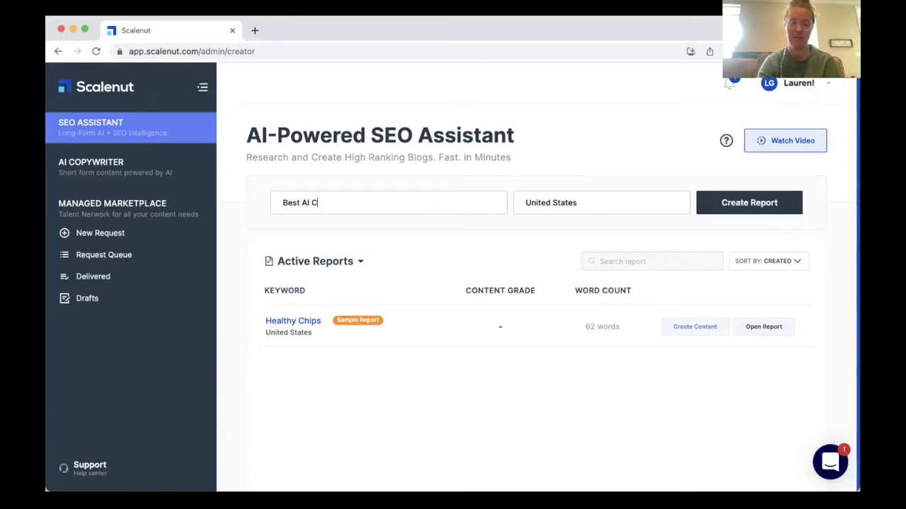
{"action": "type", "text": "opywriting Software"}
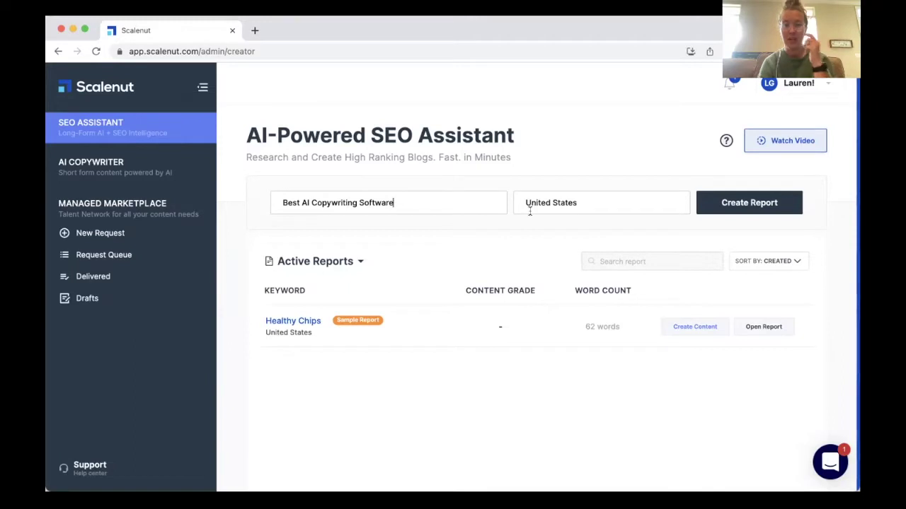
{"action": "left_click", "coordinate": [761, 202]}
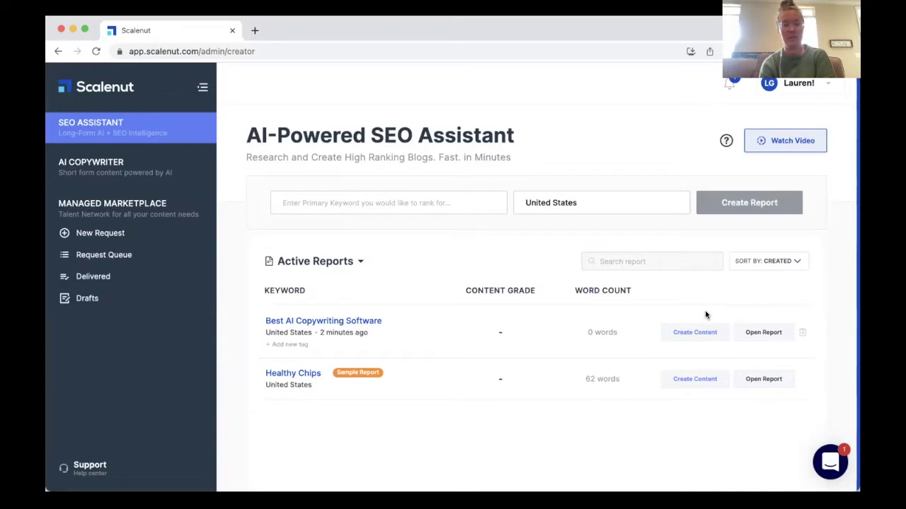
- Open the Best AI Copywriting Software report and examine its top page statistics and NLP terms
{"action": "left_click", "coordinate": [762, 332]}
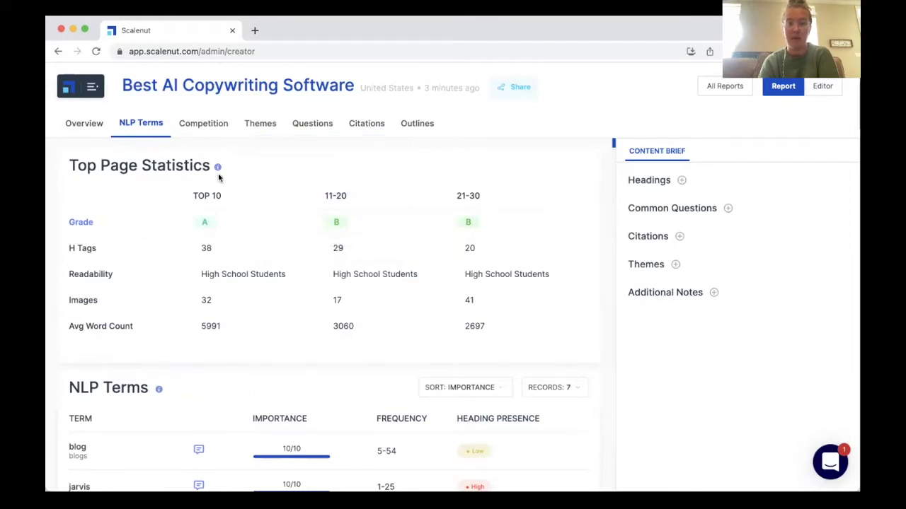
{"action": "mouse_move", "coordinate": [218, 169]}
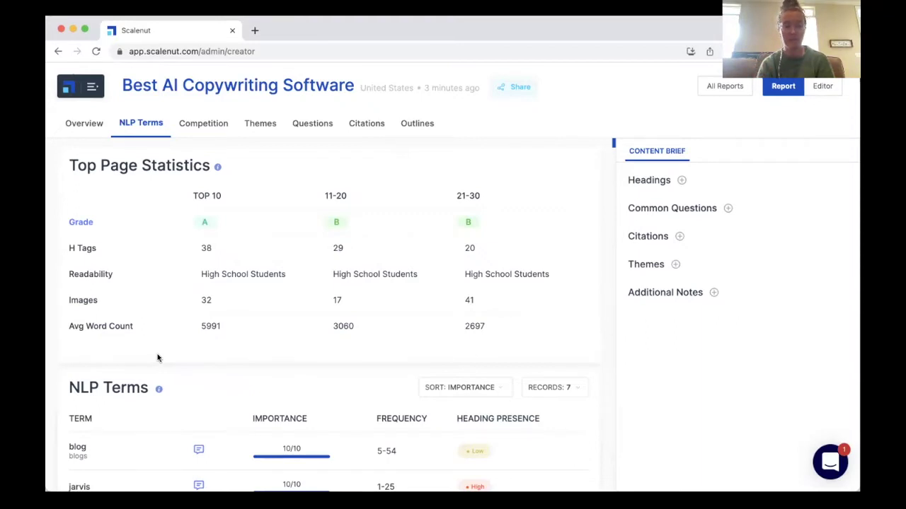
{"action": "scroll", "coordinate": [158, 358], "scroll_direction": "down", "scroll_amount": 5}
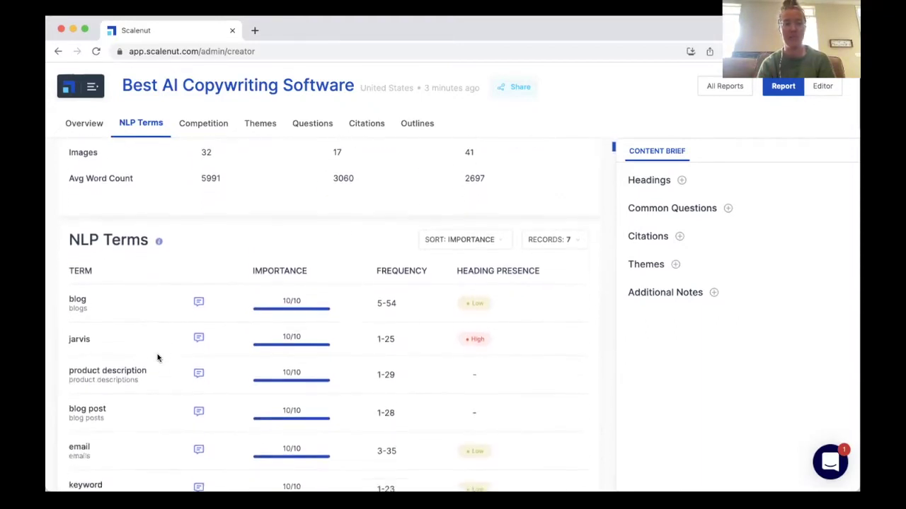
{"action": "scroll", "coordinate": [142, 276], "scroll_direction": "down", "scroll_amount": 1}
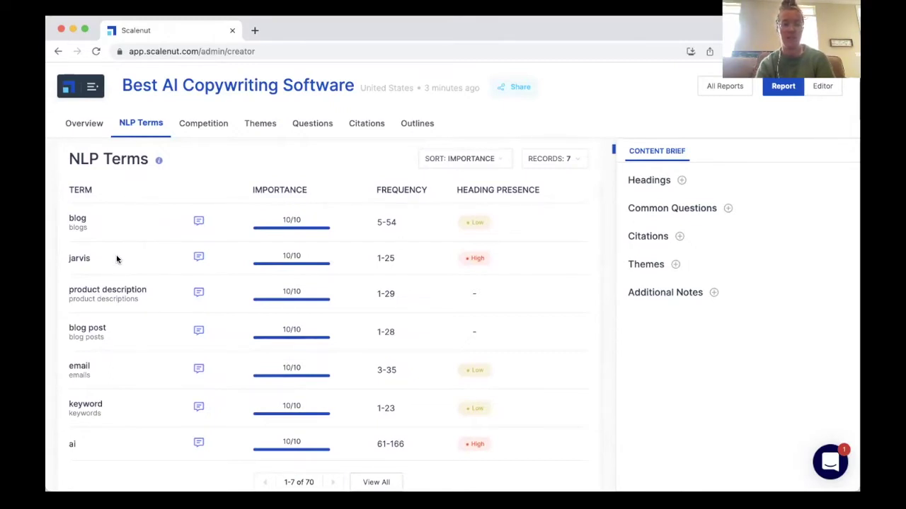
{"action": "mouse_move", "coordinate": [158, 162]}
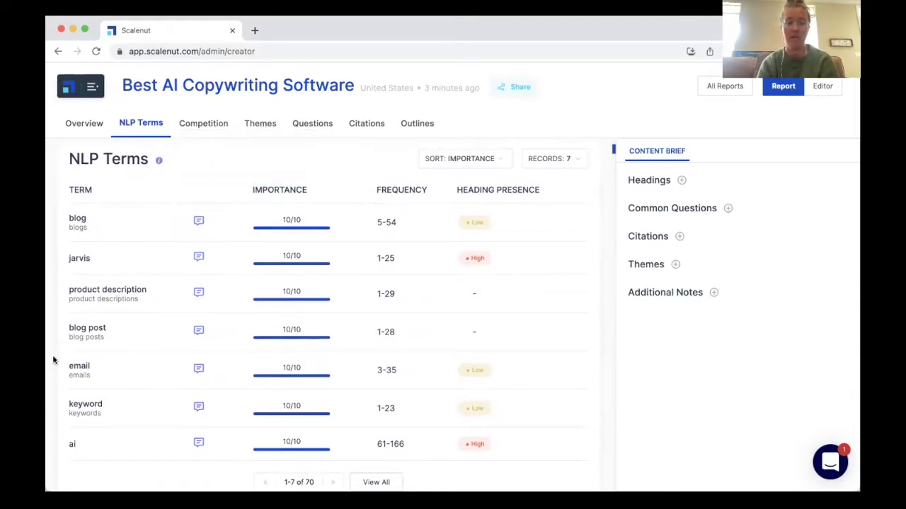
{"action": "scroll", "coordinate": [52, 358], "scroll_direction": "down", "scroll_amount": 2}
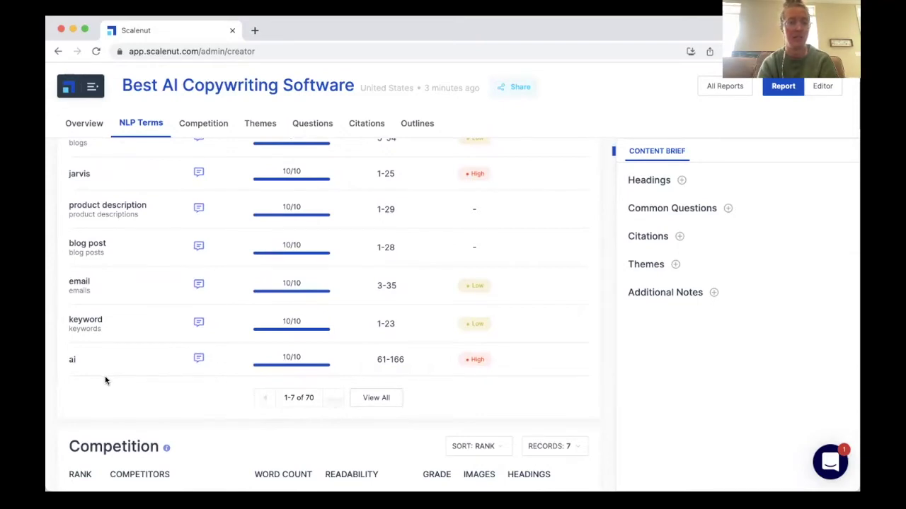
- Examine the report's ranked competitors, suggested themes and common questions
{"action": "scroll", "coordinate": [50, 375], "scroll_direction": "down", "scroll_amount": 2}
{"action": "scroll", "coordinate": [49, 380], "scroll_direction": "down", "scroll_amount": 4}
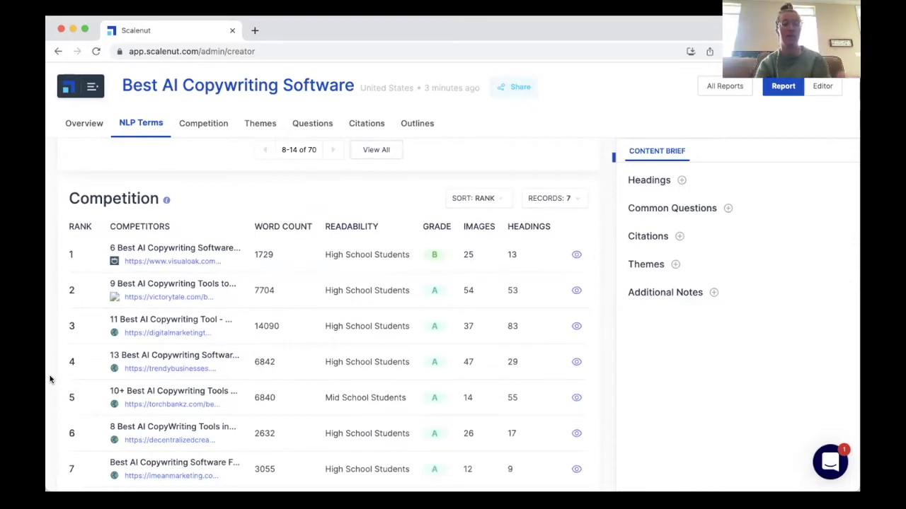
{"action": "scroll", "coordinate": [49, 380], "scroll_direction": "down", "scroll_amount": 1}
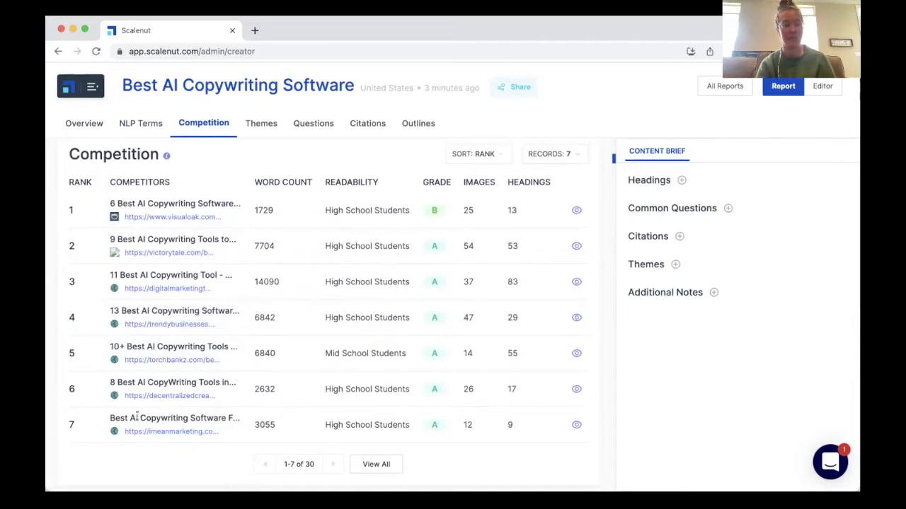
{"action": "scroll", "coordinate": [52, 360], "scroll_direction": "down", "scroll_amount": 1}
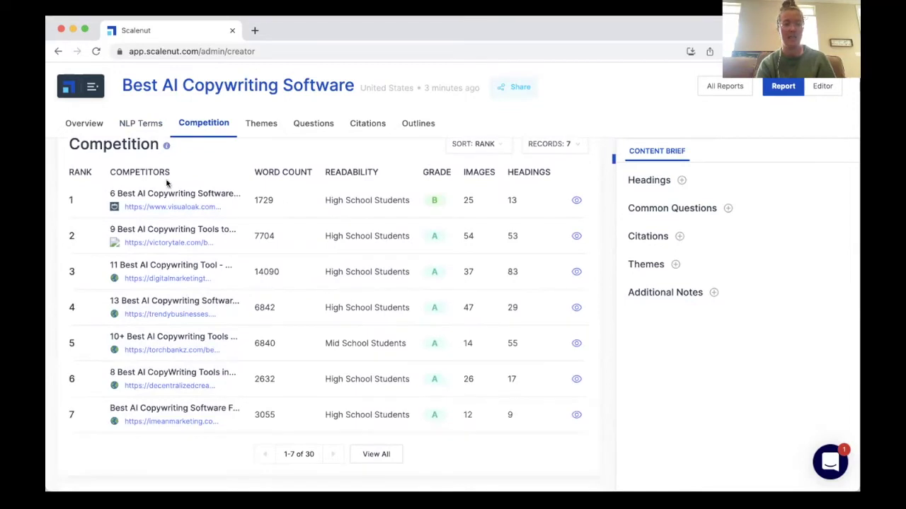
{"action": "scroll", "coordinate": [54, 326], "scroll_direction": "down", "scroll_amount": 3}
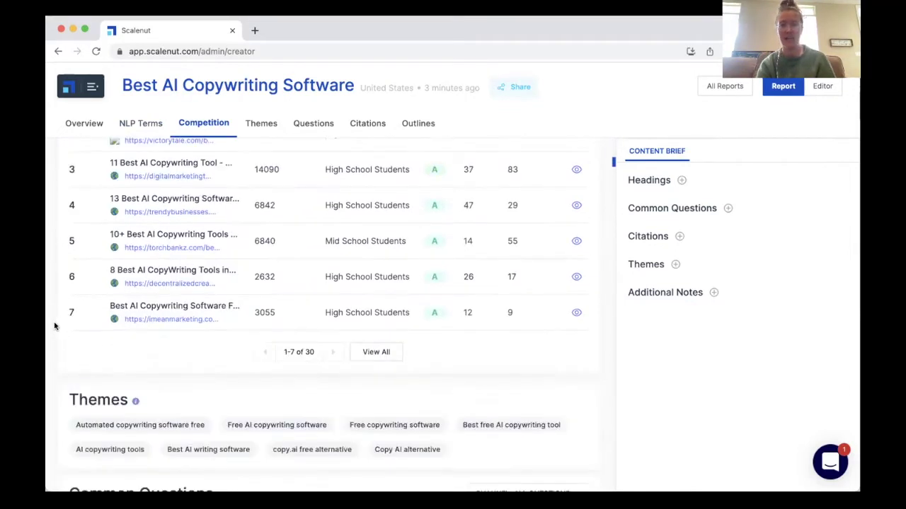
{"action": "scroll", "coordinate": [54, 326], "scroll_direction": "down", "scroll_amount": 4}
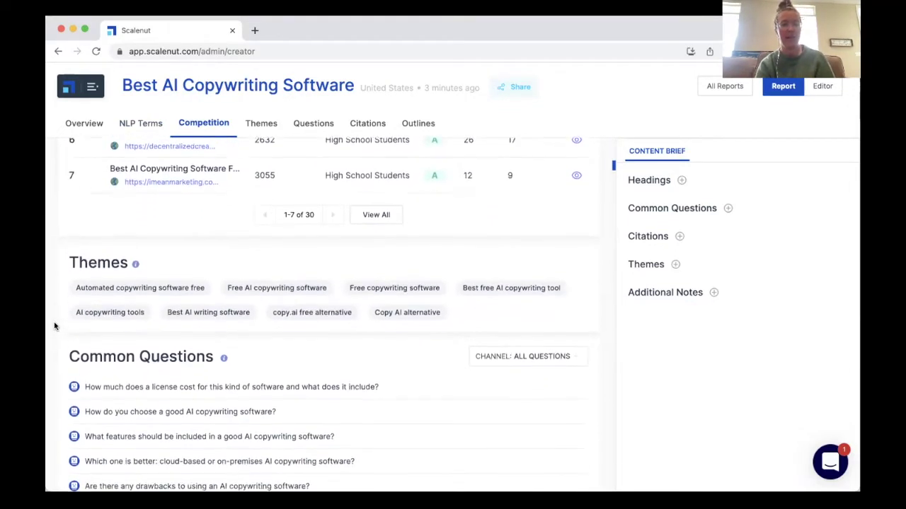
{"action": "scroll", "coordinate": [61, 336], "scroll_direction": "down", "scroll_amount": 3}
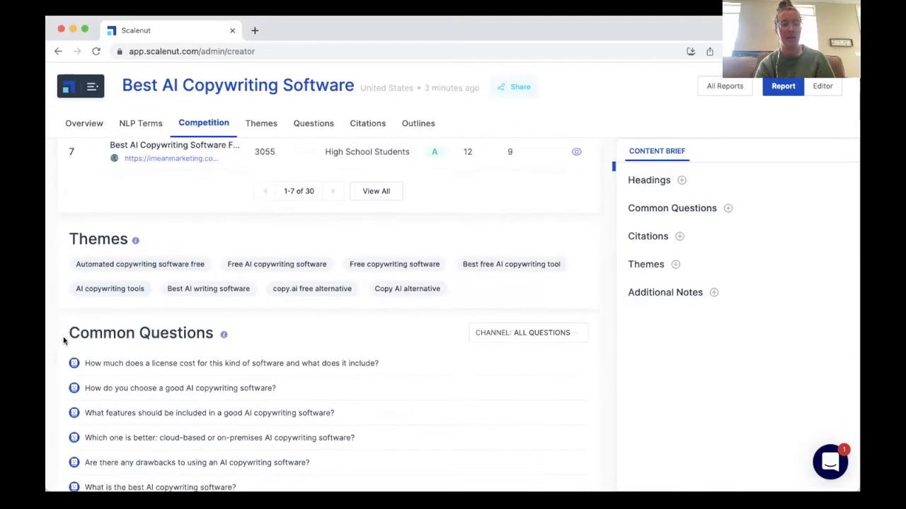
{"action": "scroll", "coordinate": [63, 341], "scroll_direction": "down", "scroll_amount": 1}
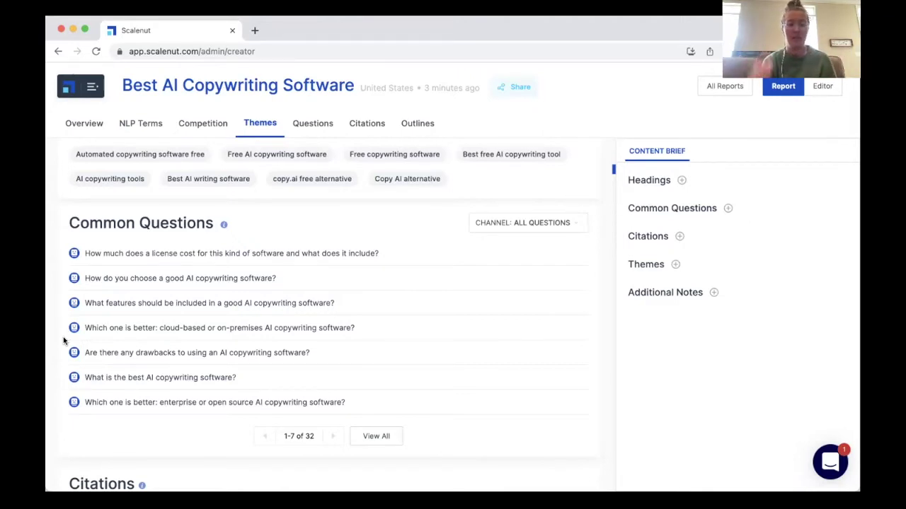
{"action": "scroll", "coordinate": [63, 341], "scroll_direction": "down", "scroll_amount": 5}
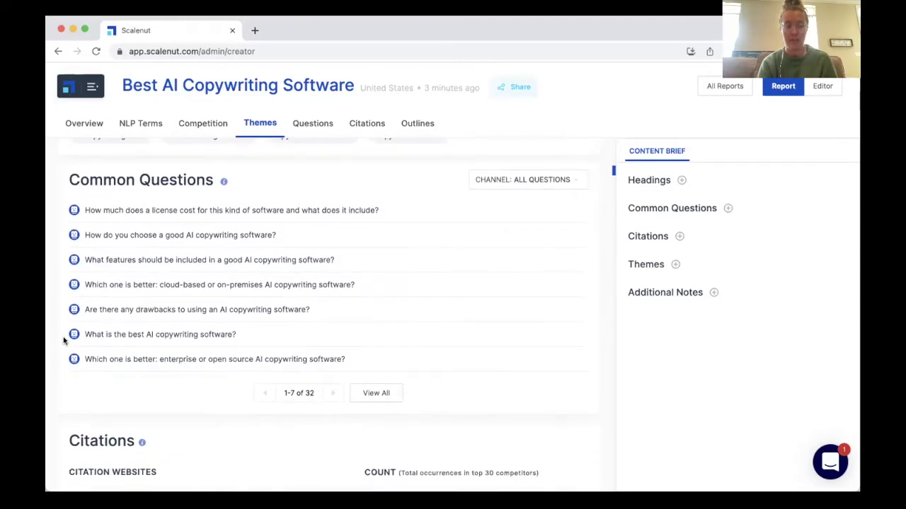
- Examine the heading outlines of the competing articles through to the end of the report, returning to its overview
{"action": "scroll", "coordinate": [49, 357], "scroll_direction": "down", "scroll_amount": 10}
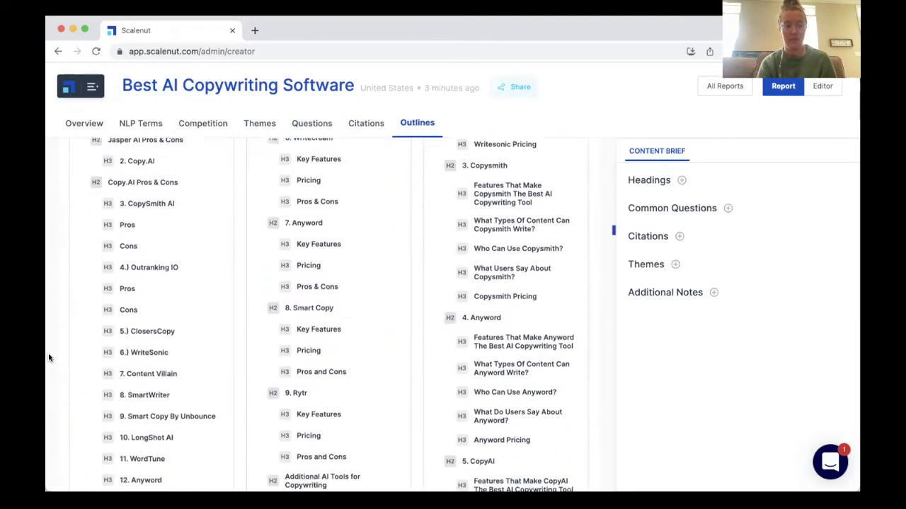
{"action": "scroll", "coordinate": [48, 357], "scroll_direction": "up", "scroll_amount": 8}
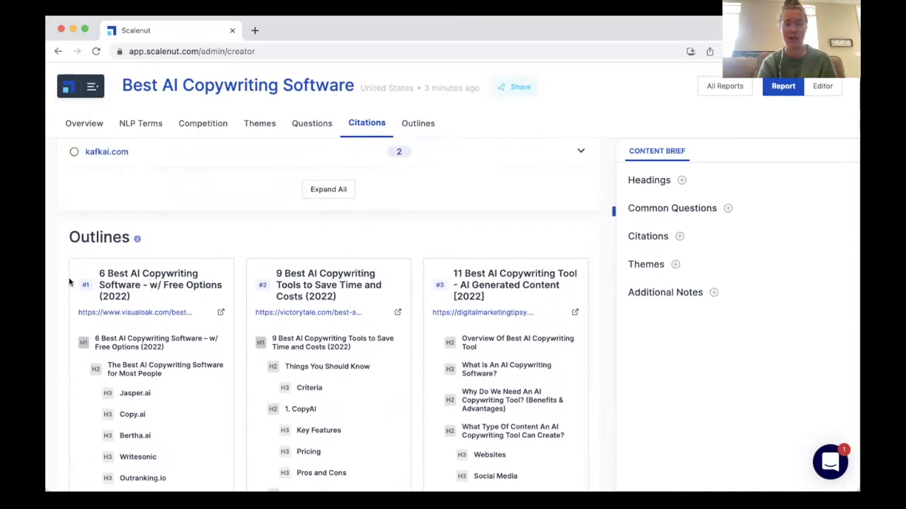
{"action": "scroll", "coordinate": [92, 280], "scroll_direction": "down", "scroll_amount": 1}
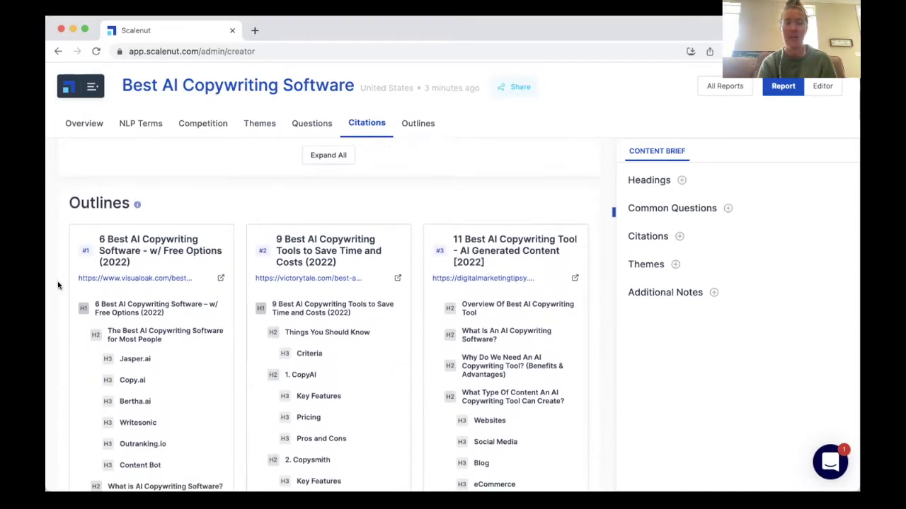
{"action": "scroll", "coordinate": [60, 297], "scroll_direction": "down", "scroll_amount": 2}
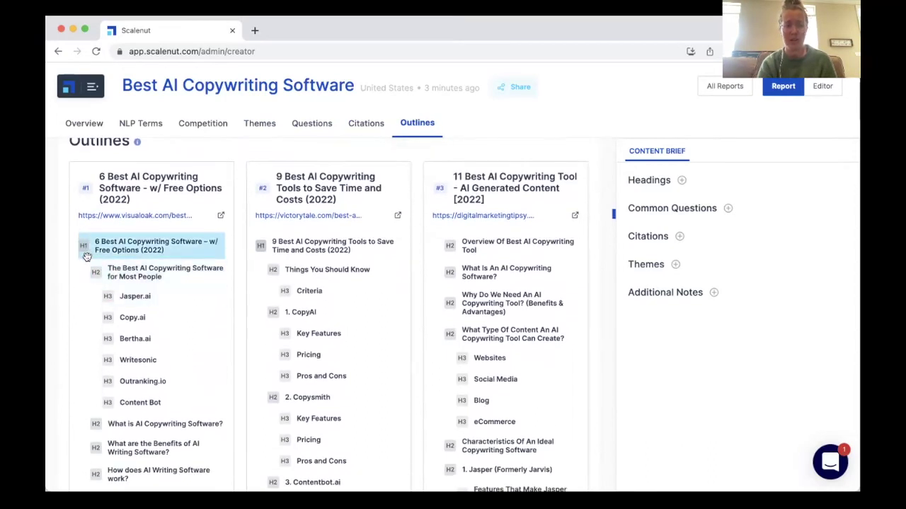
{"action": "scroll", "coordinate": [87, 349], "scroll_direction": "down", "scroll_amount": 1}
{"action": "scroll", "coordinate": [87, 349], "scroll_direction": "down", "scroll_amount": 2}
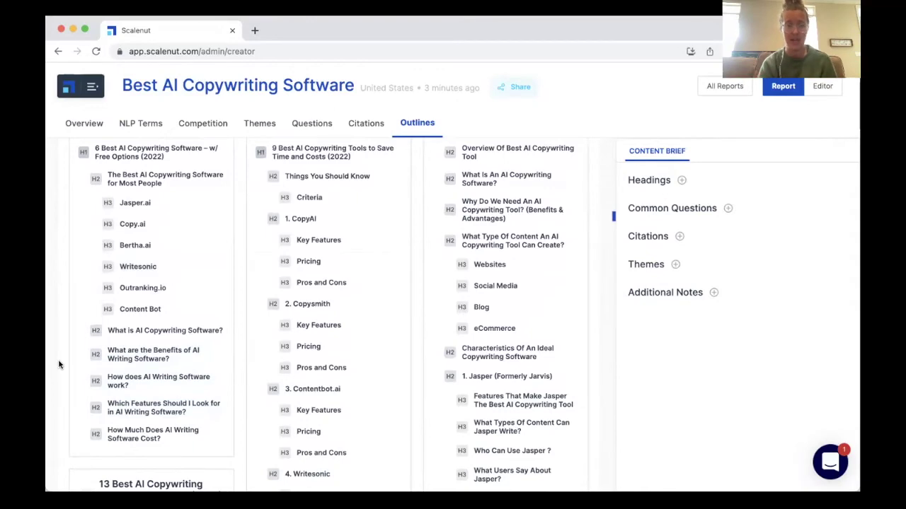
{"action": "scroll", "coordinate": [60, 365], "scroll_direction": "down", "scroll_amount": 5}
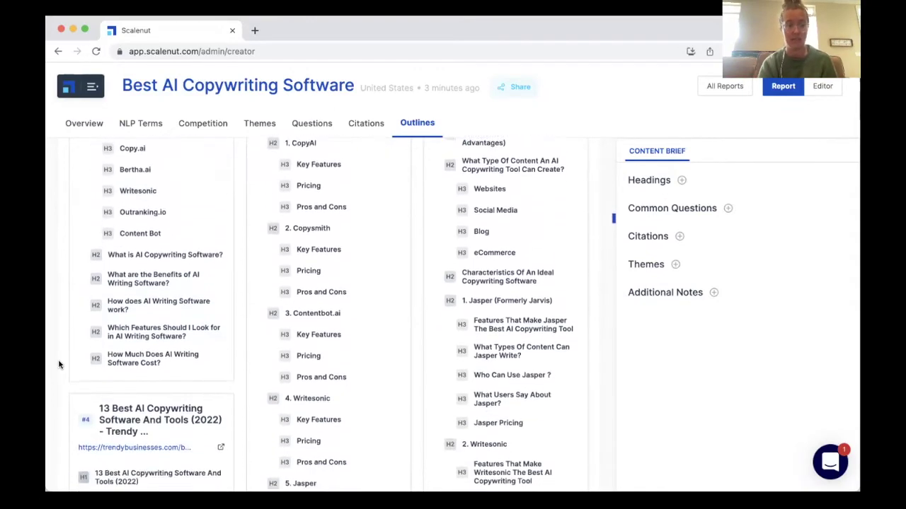
{"action": "scroll", "coordinate": [59, 365], "scroll_direction": "down", "scroll_amount": 6}
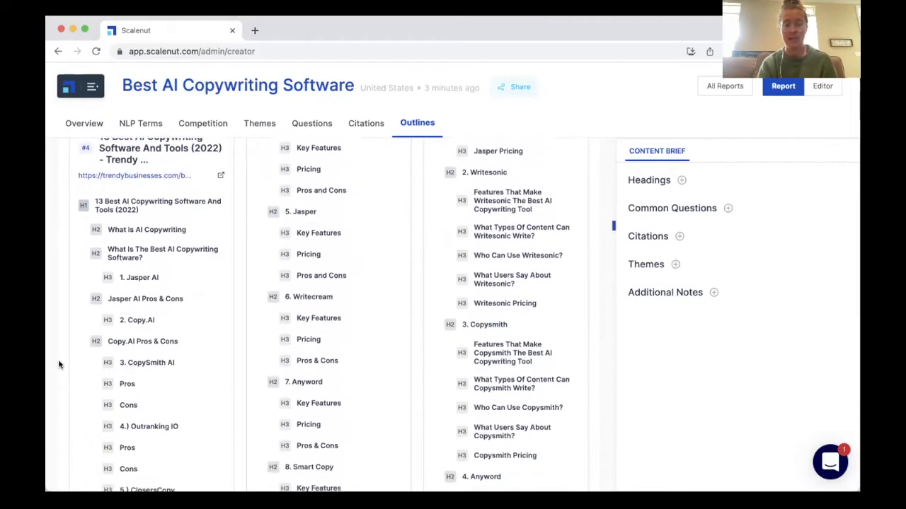
{"action": "scroll", "coordinate": [60, 365], "scroll_direction": "down", "scroll_amount": 10}
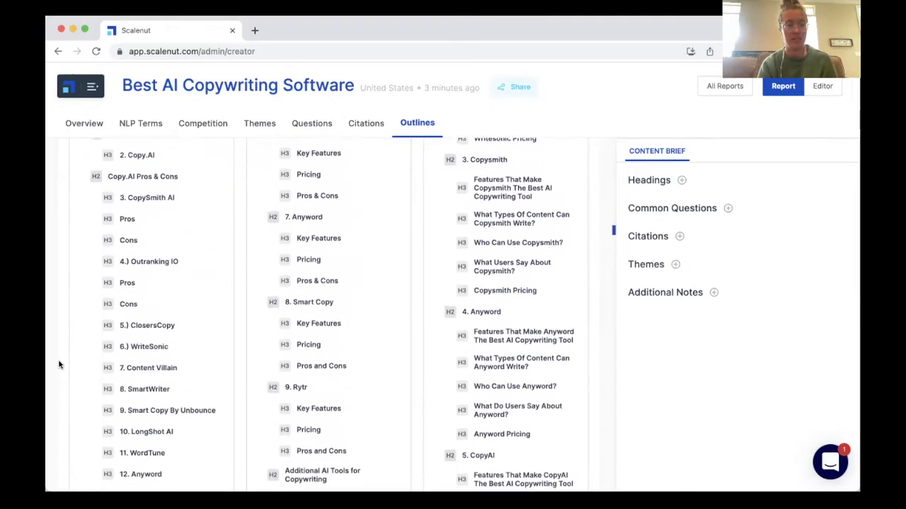
{"action": "scroll", "coordinate": [59, 365], "scroll_direction": "down", "scroll_amount": 20}
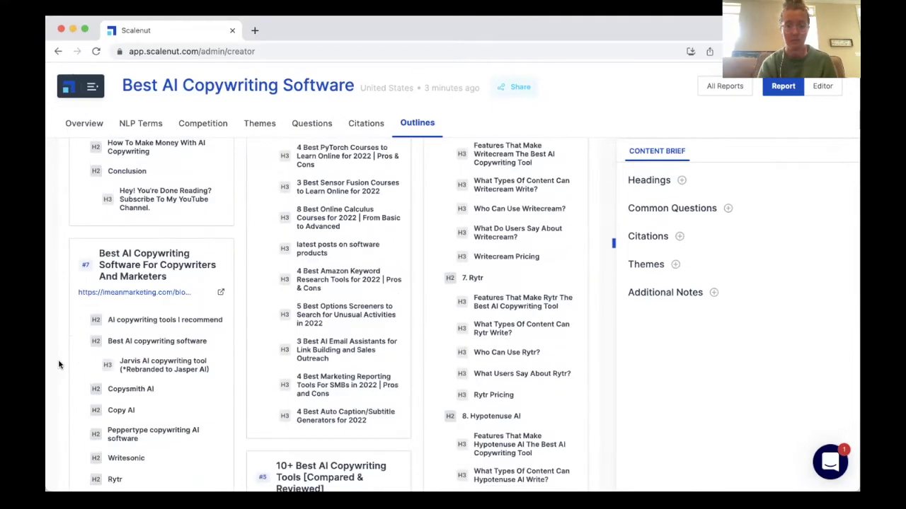
{"action": "scroll", "coordinate": [60, 365], "scroll_direction": "down", "scroll_amount": 20}
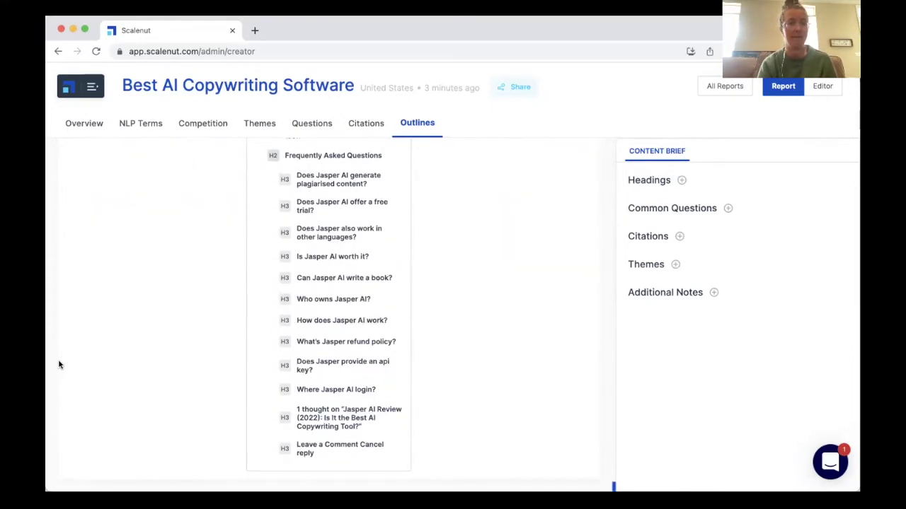
{"action": "scroll", "coordinate": [60, 365], "scroll_direction": "up", "scroll_amount": 20}
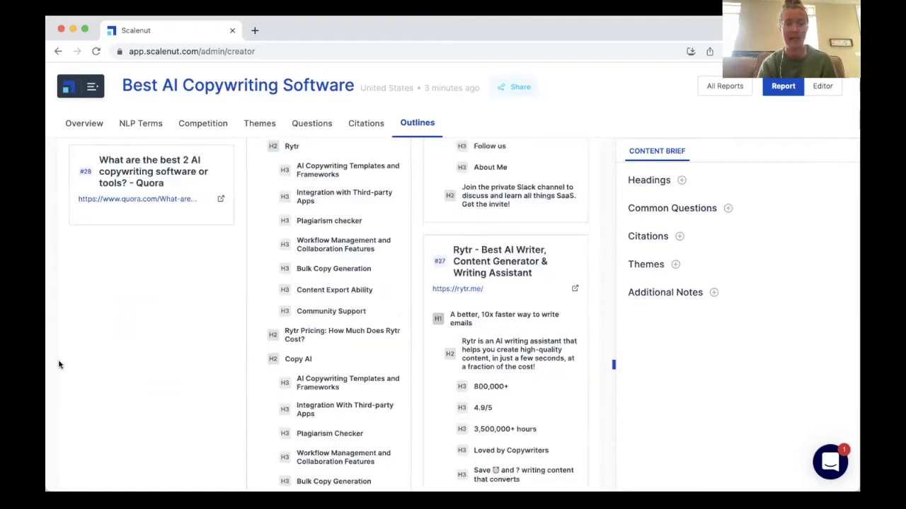
{"action": "scroll", "coordinate": [60, 365], "scroll_direction": "up", "scroll_amount": 20}
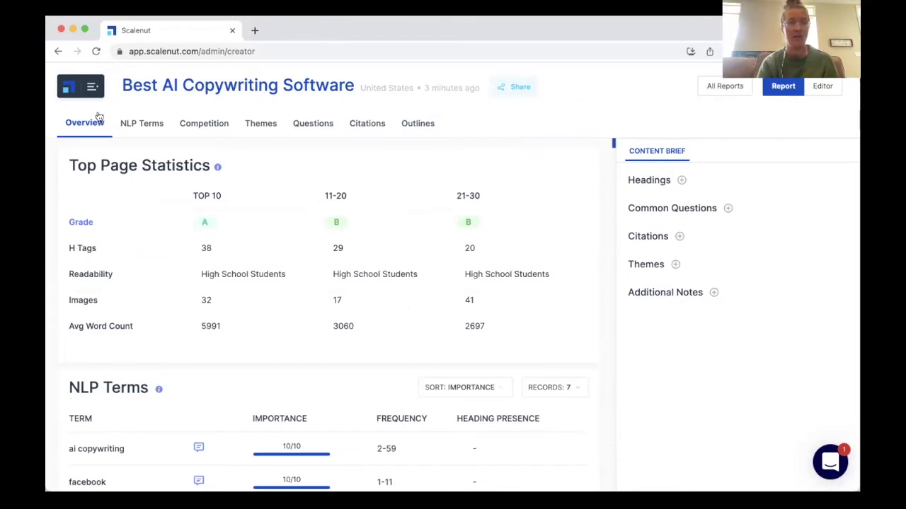
- Return to the report list, start creating content for Best AI Copywriting Software, and look through the editor's suggested NLP terms
{"action": "left_click", "coordinate": [80, 89]}
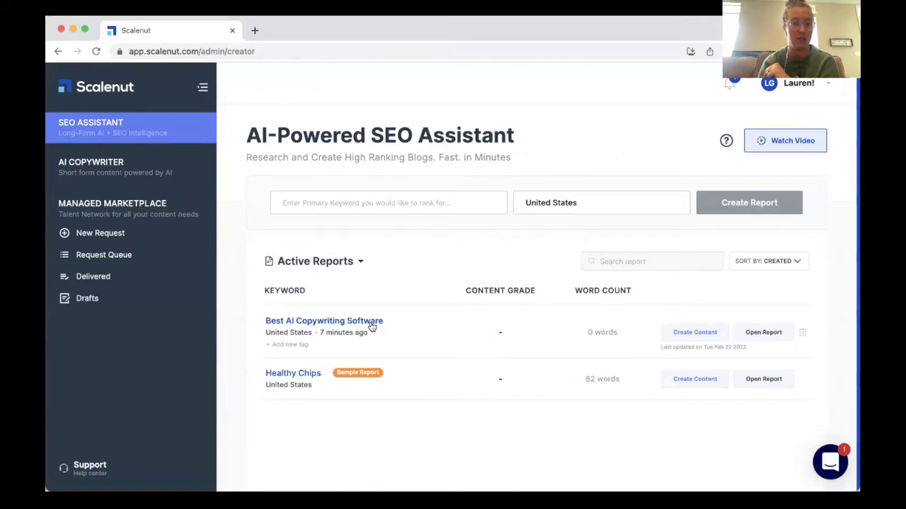
{"action": "left_click", "coordinate": [675, 333]}
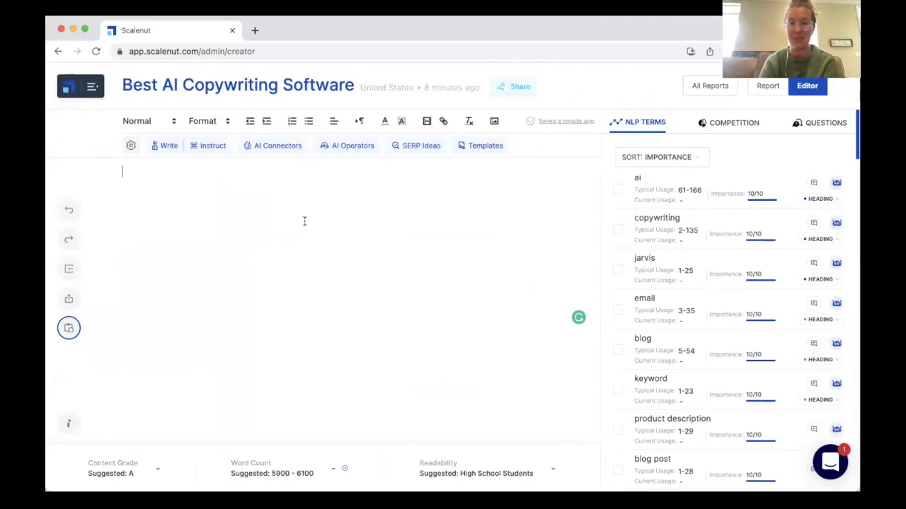
{"action": "scroll", "coordinate": [845, 310], "scroll_direction": "down", "scroll_amount": 3}
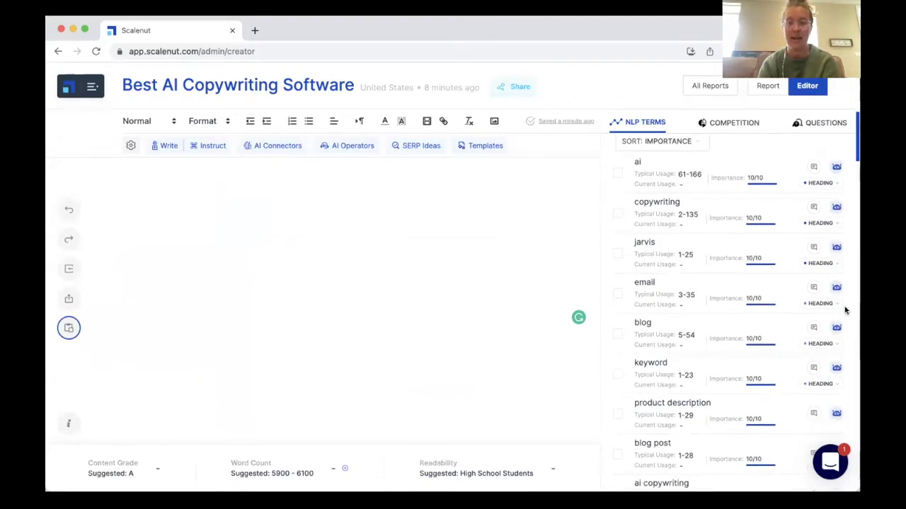
{"action": "scroll", "coordinate": [845, 310], "scroll_direction": "down", "scroll_amount": 20}
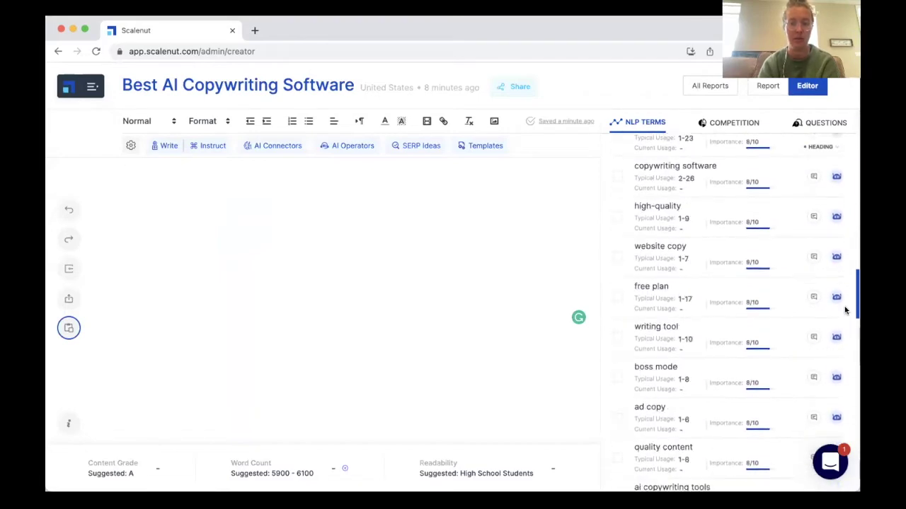
{"action": "scroll", "coordinate": [844, 310], "scroll_direction": "up", "scroll_amount": 15}
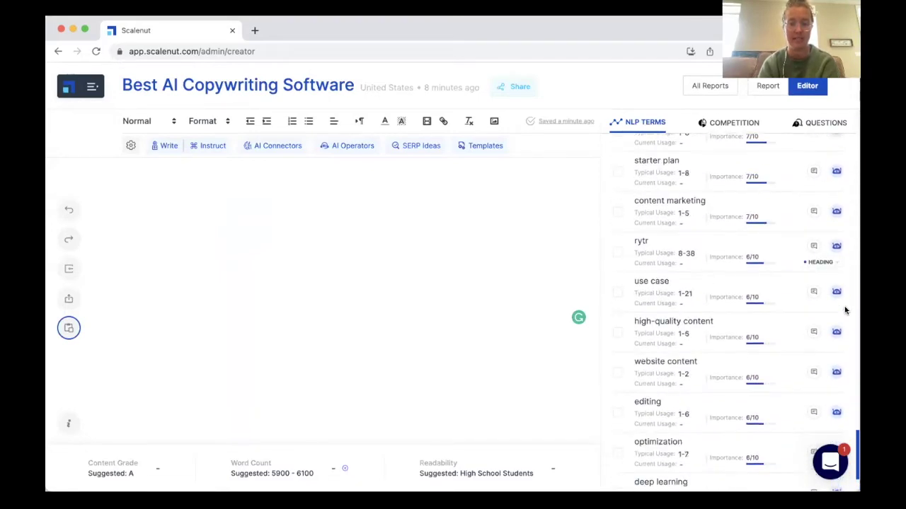
- Start the article with the heading "Best AI Copywriting Software" and have the AI write an introduction paragraph beginning with "As"
{"action": "scroll", "coordinate": [845, 310], "scroll_direction": "up", "scroll_amount": 10}
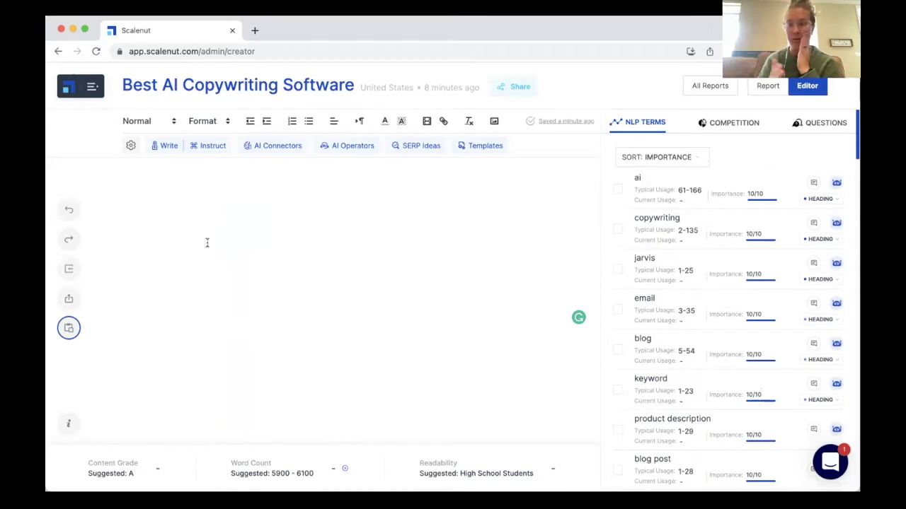
{"action": "mouse_move", "coordinate": [133, 464]}
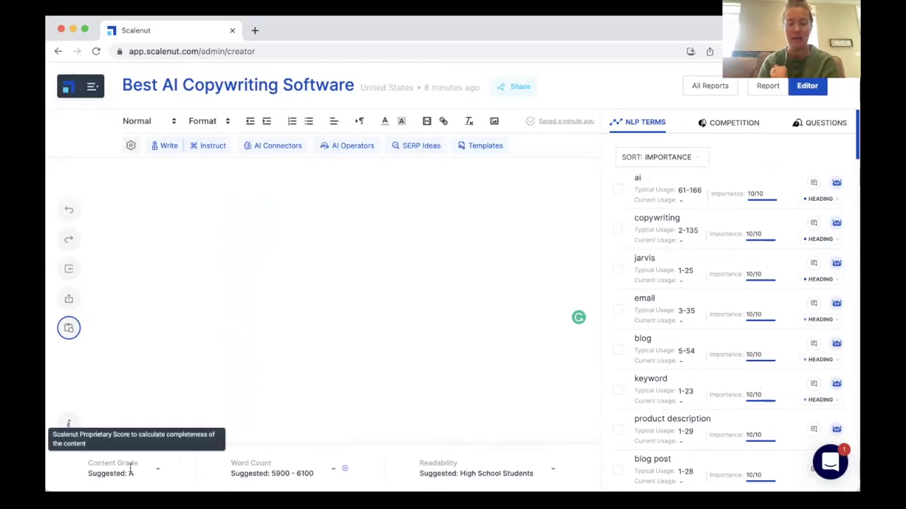
{"action": "mouse_move", "coordinate": [458, 469]}
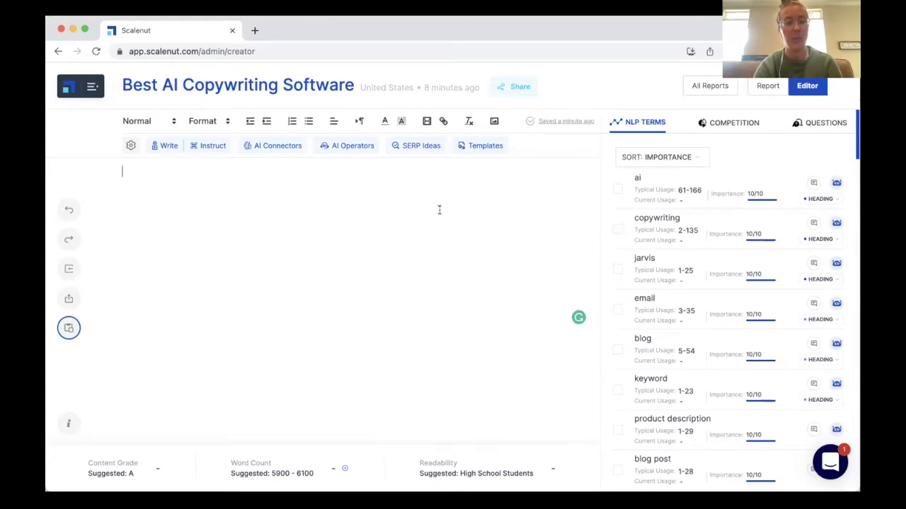
{"action": "type", "text": "Best AI Copywriting Software As"}
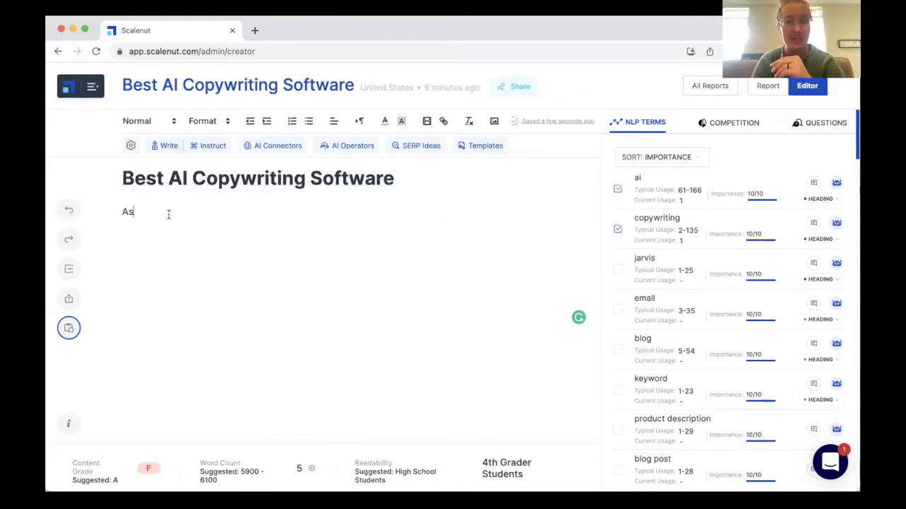
{"action": "left_click", "coordinate": [168, 151]}
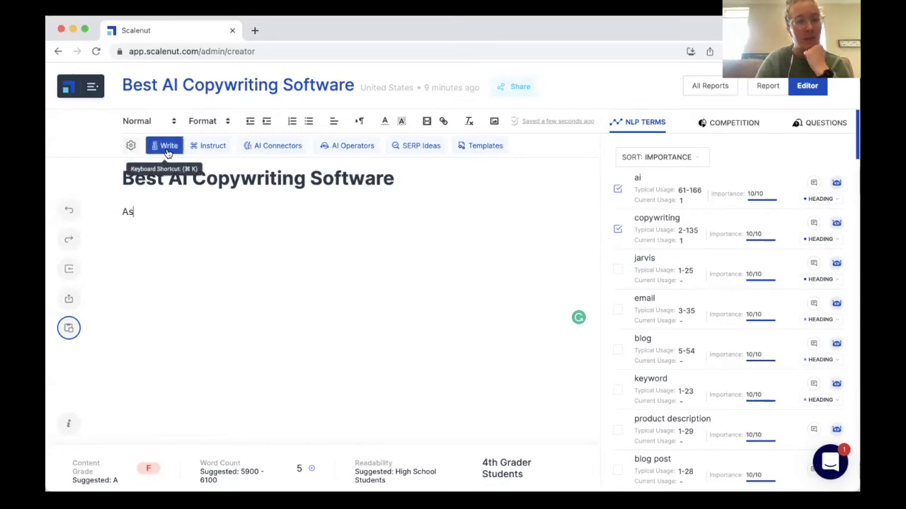
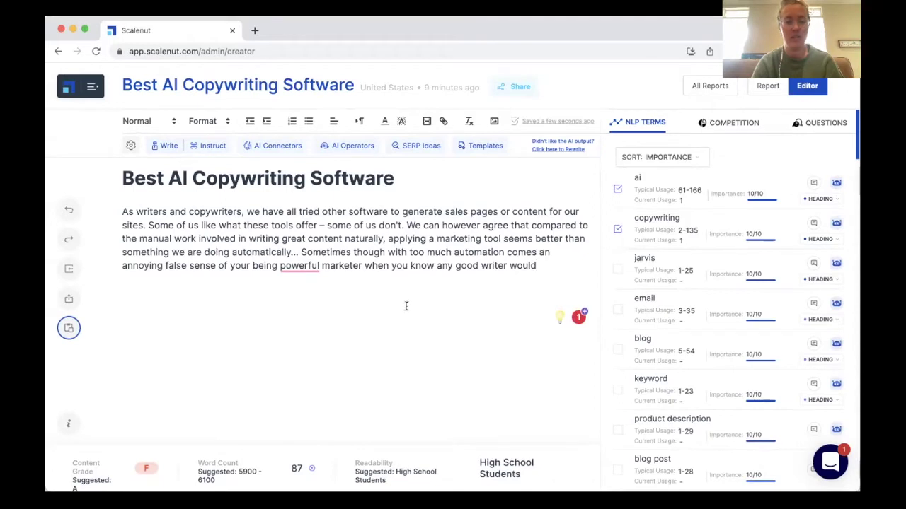
- Delete the trailing word "would" from the end of the AI-written introduction paragraph
{"action": "key", "text": "BackSpace"}
{"action": "key", "text": "BackSpace"}
{"action": "key", "text": "BackSpace"}
{"action": "key", "text": "BackSpace"}
{"action": "key", "text": "BackSpace"}
{"action": "left_click", "coordinate": [216, 147]}
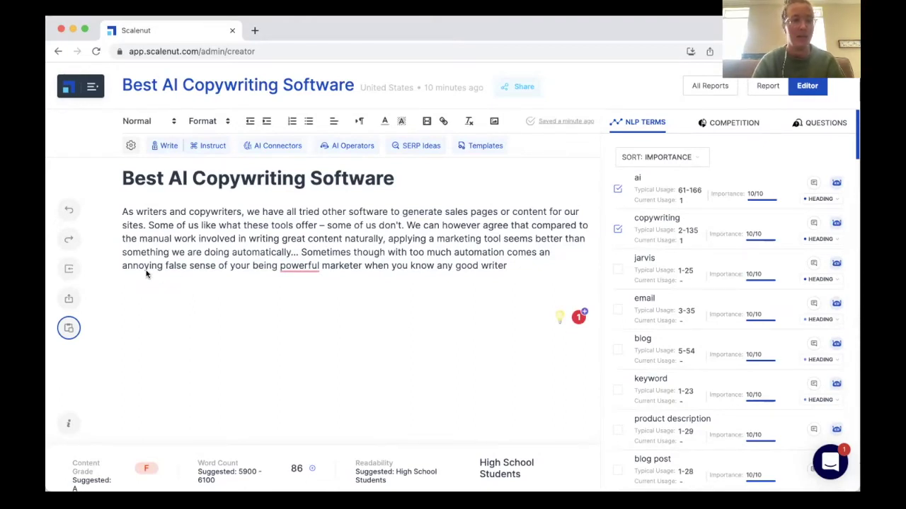
- Open the AI Copywriter and examine its catalog of short-form content use cases, including the email, ad, video and voice converter templates
{"action": "left_click", "coordinate": [92, 87]}
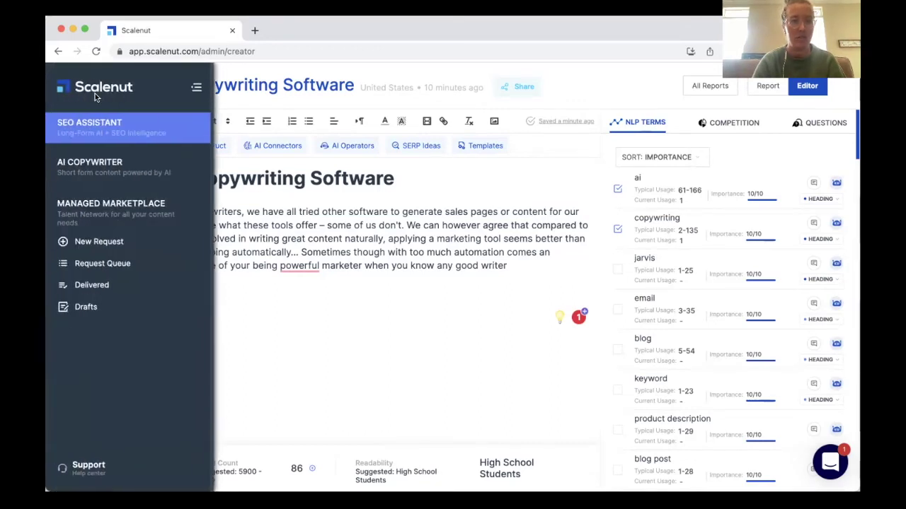
{"action": "left_click", "coordinate": [99, 166]}
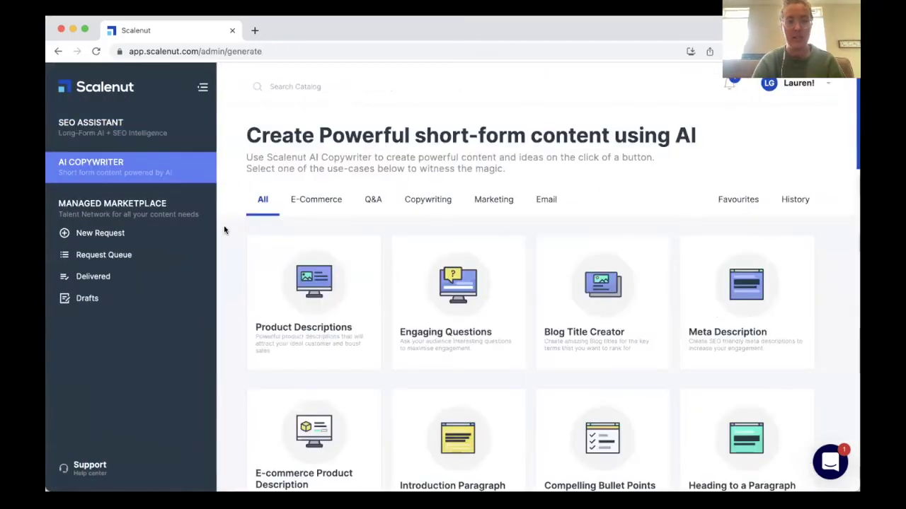
{"action": "scroll", "coordinate": [224, 230], "scroll_direction": "down", "scroll_amount": 2}
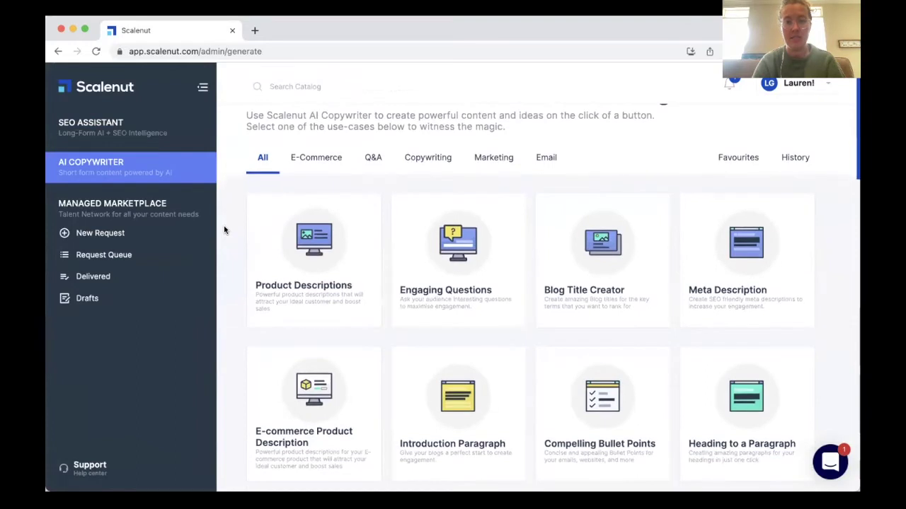
{"action": "scroll", "coordinate": [224, 230], "scroll_direction": "down", "scroll_amount": 2}
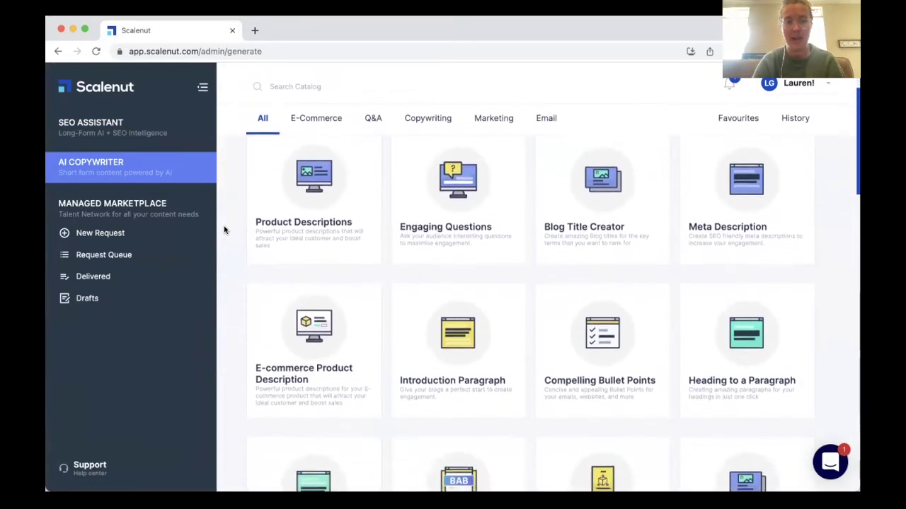
{"action": "scroll", "coordinate": [223, 230], "scroll_direction": "up", "scroll_amount": 3}
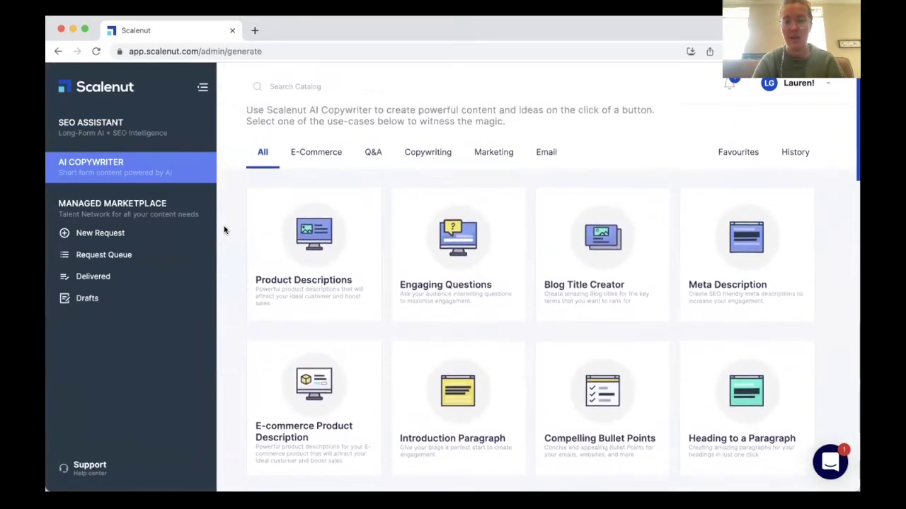
{"action": "scroll", "coordinate": [224, 230], "scroll_direction": "down", "scroll_amount": 4}
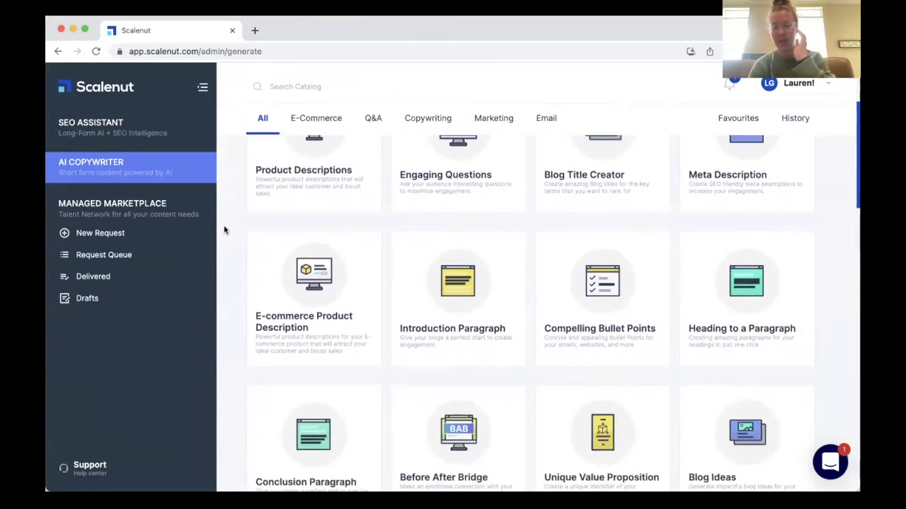
{"action": "scroll", "coordinate": [223, 230], "scroll_direction": "down", "scroll_amount": 4}
{"action": "scroll", "coordinate": [224, 230], "scroll_direction": "down", "scroll_amount": 4}
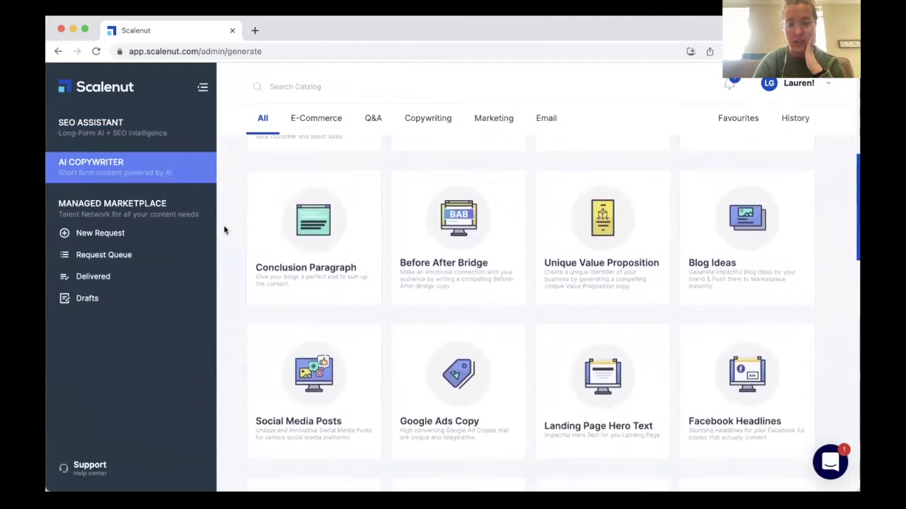
{"action": "scroll", "coordinate": [224, 230], "scroll_direction": "down", "scroll_amount": 10}
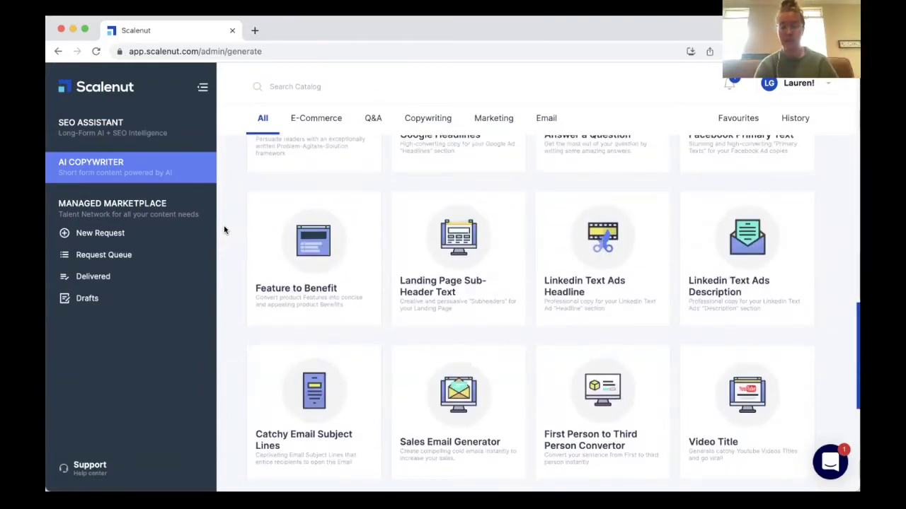
{"action": "scroll", "coordinate": [224, 229], "scroll_direction": "down", "scroll_amount": 4}
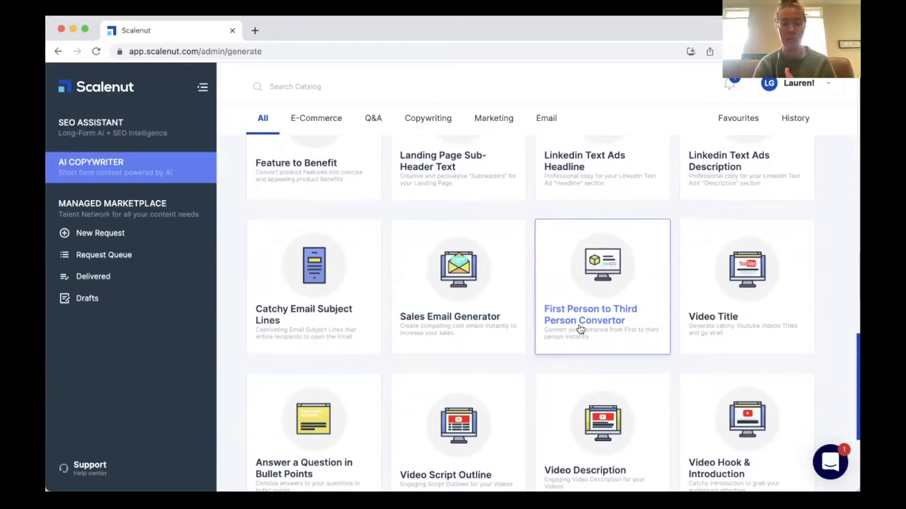
{"action": "scroll", "coordinate": [225, 325], "scroll_direction": "down", "scroll_amount": 3}
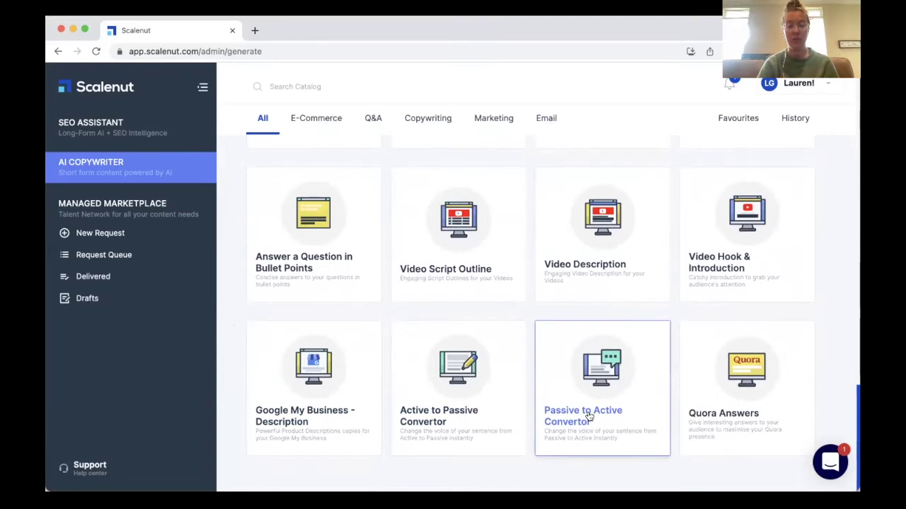
{"action": "scroll", "coordinate": [461, 416], "scroll_direction": "up", "scroll_amount": 1}
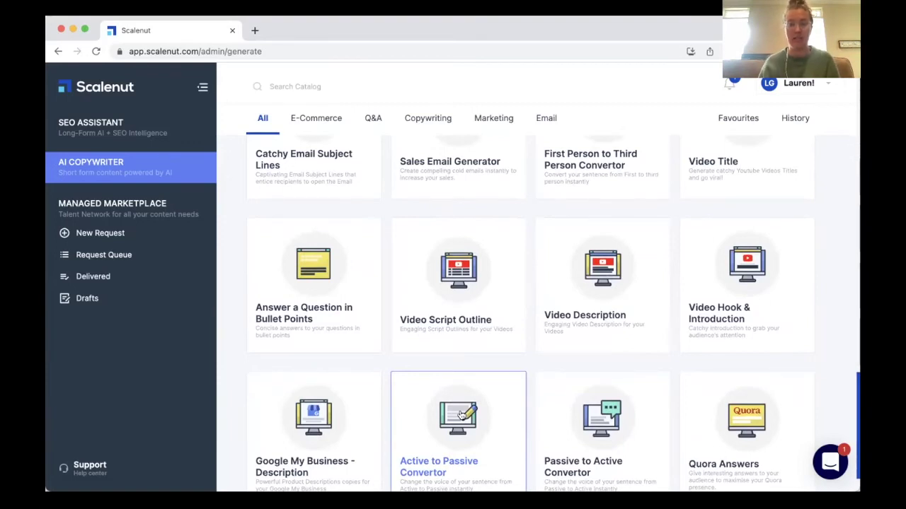
{"action": "scroll", "coordinate": [460, 416], "scroll_direction": "down", "scroll_amount": 2}
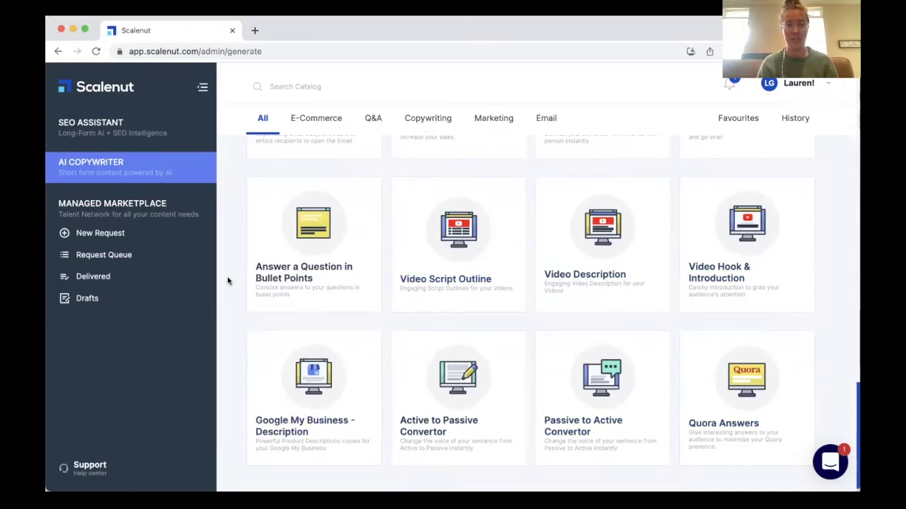
{"action": "scroll", "coordinate": [227, 281], "scroll_direction": "up", "scroll_amount": 5}
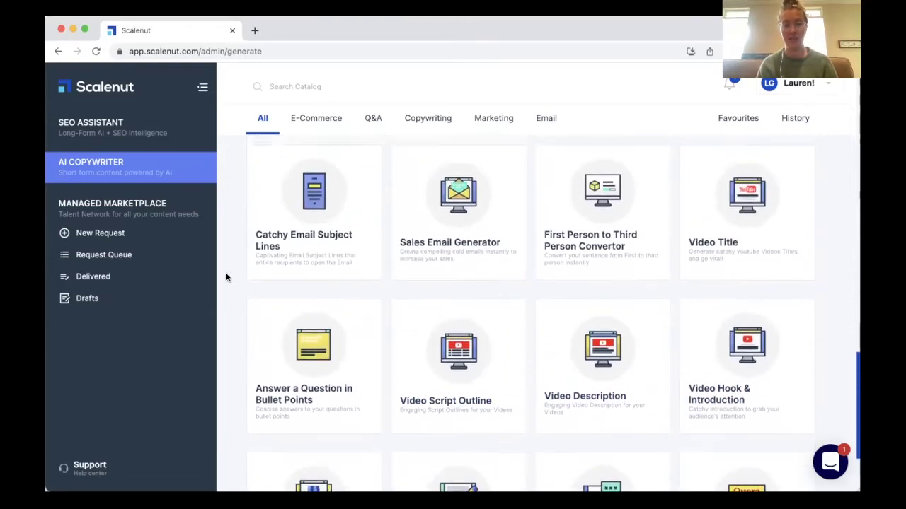
{"action": "scroll", "coordinate": [227, 278], "scroll_direction": "up", "scroll_amount": 8}
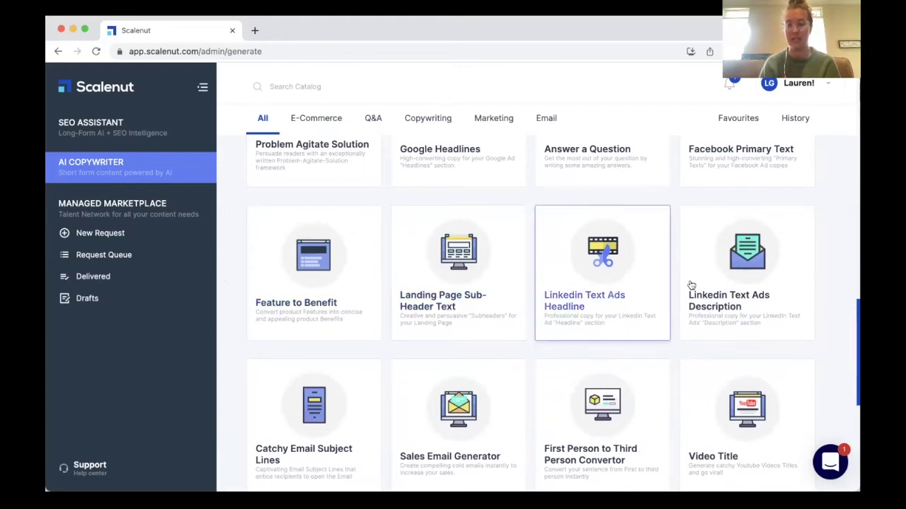
{"action": "scroll", "coordinate": [235, 204], "scroll_direction": "up", "scroll_amount": 1}
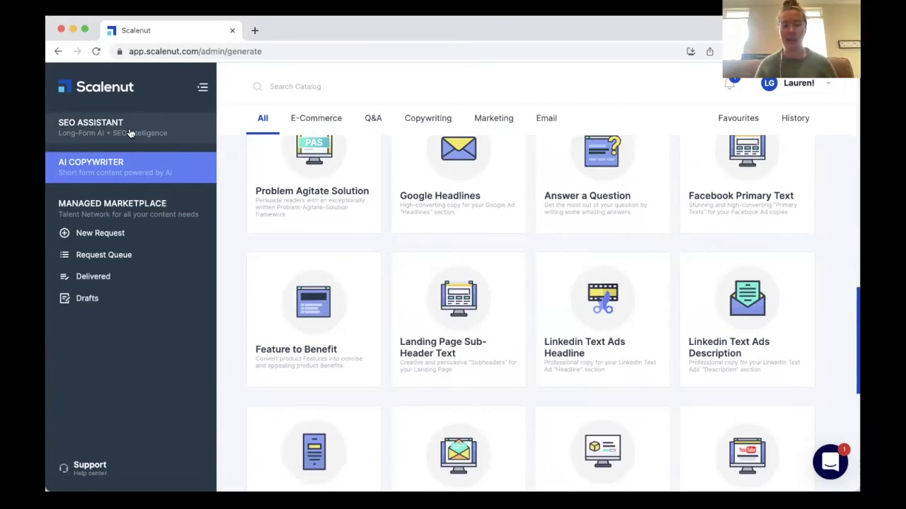
- Generate video titles with the Video Title use case for the topic "Best AI Copywriting Softwares"
{"action": "scroll", "coordinate": [750, 290], "scroll_direction": "down", "scroll_amount": 3}
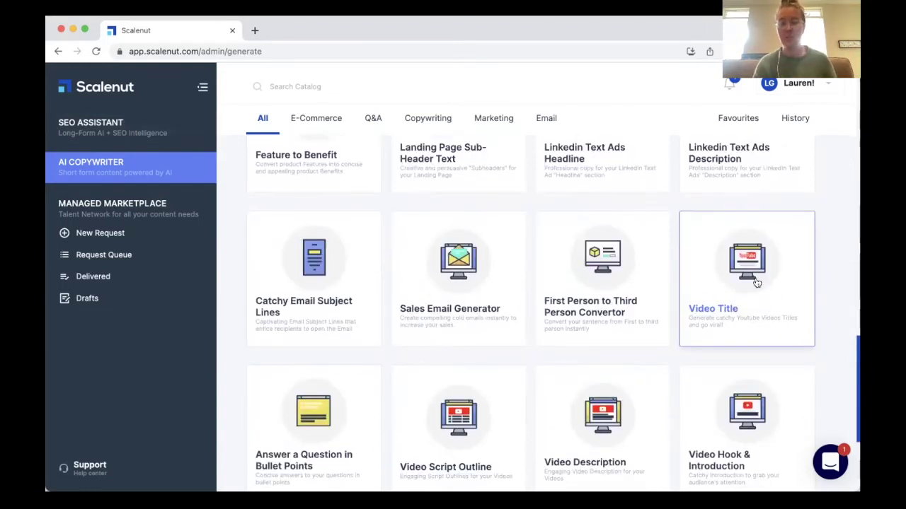
{"action": "left_click", "coordinate": [755, 282]}
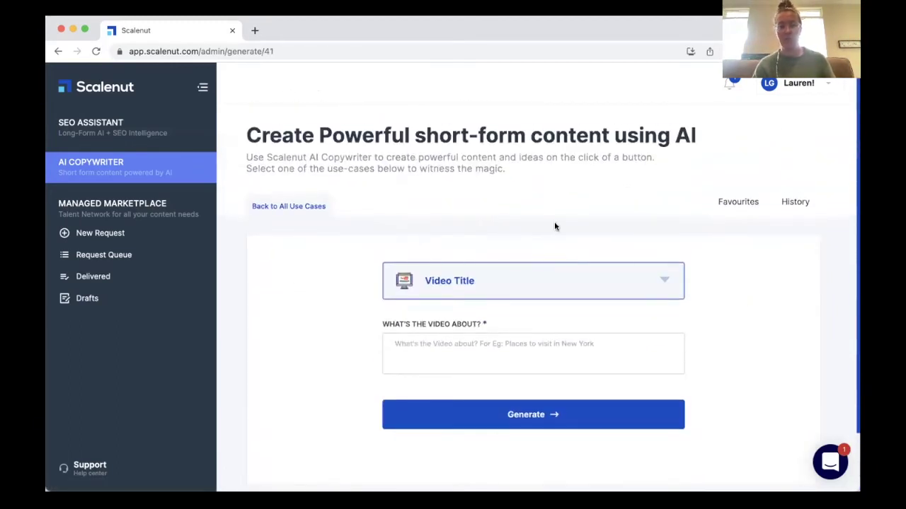
{"action": "scroll", "coordinate": [555, 227], "scroll_direction": "down", "scroll_amount": 2}
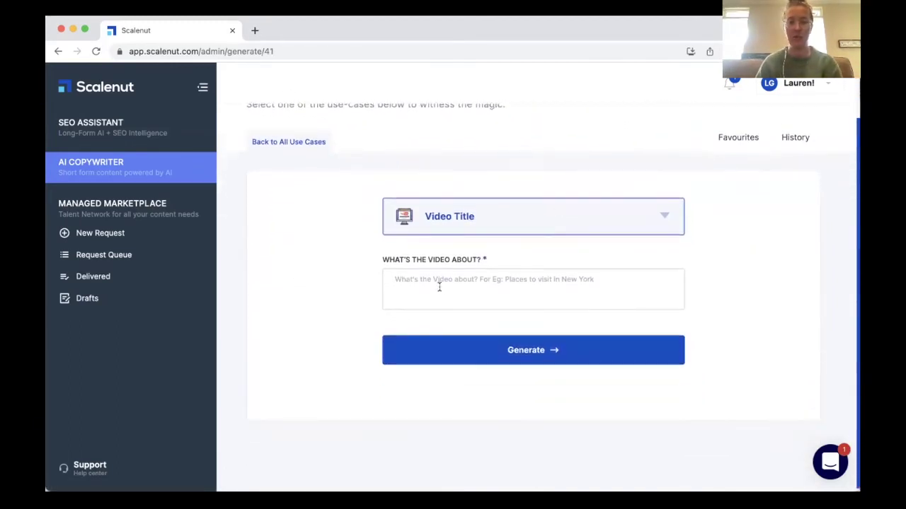
{"action": "left_click", "coordinate": [435, 280]}
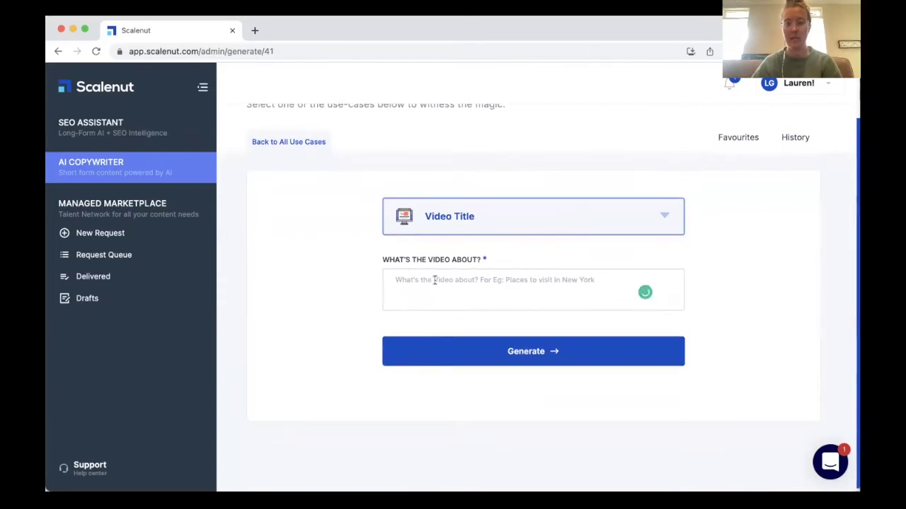
{"action": "type", "text": "Best AI Copywriting Softwares"}
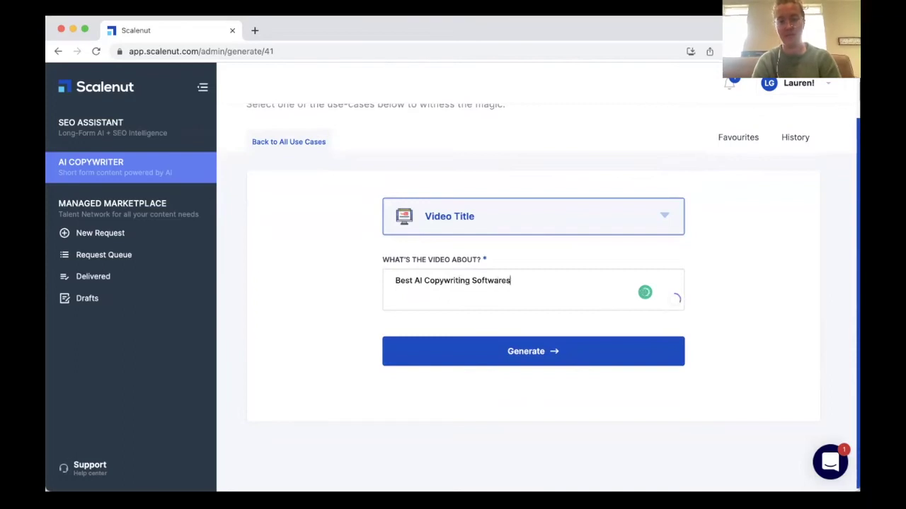
{"action": "left_click", "coordinate": [500, 348]}
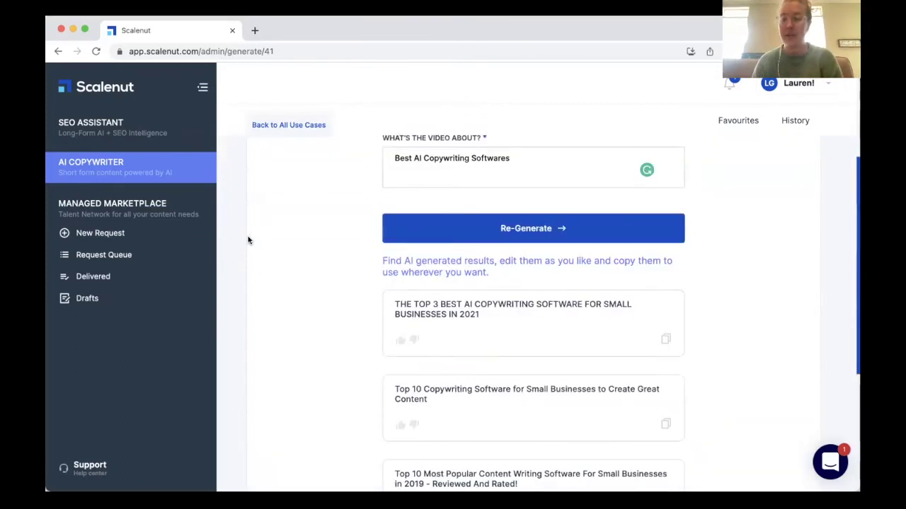
- Examine the generated video title suggestions against the entered video topic
{"action": "scroll", "coordinate": [352, 297], "scroll_direction": "down", "scroll_amount": 5}
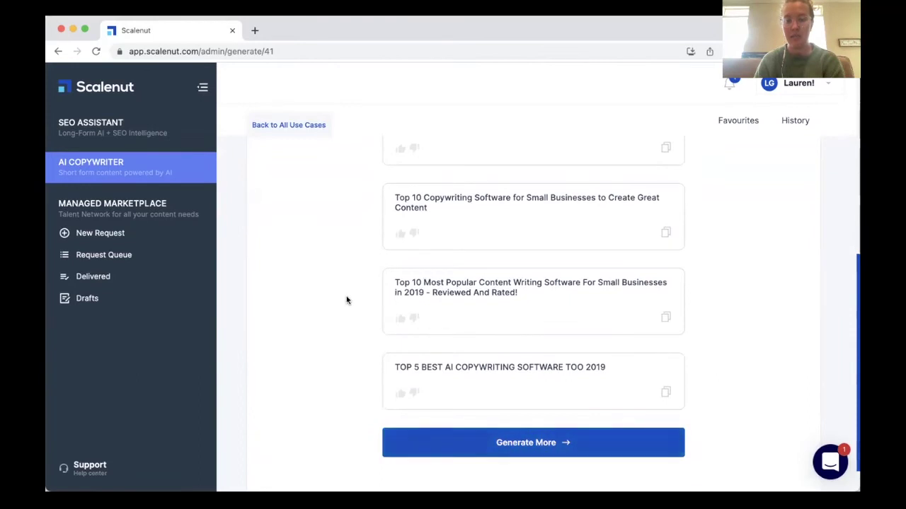
{"action": "scroll", "coordinate": [346, 299], "scroll_direction": "up", "scroll_amount": 5}
{"action": "scroll", "coordinate": [346, 300], "scroll_direction": "up", "scroll_amount": 3}
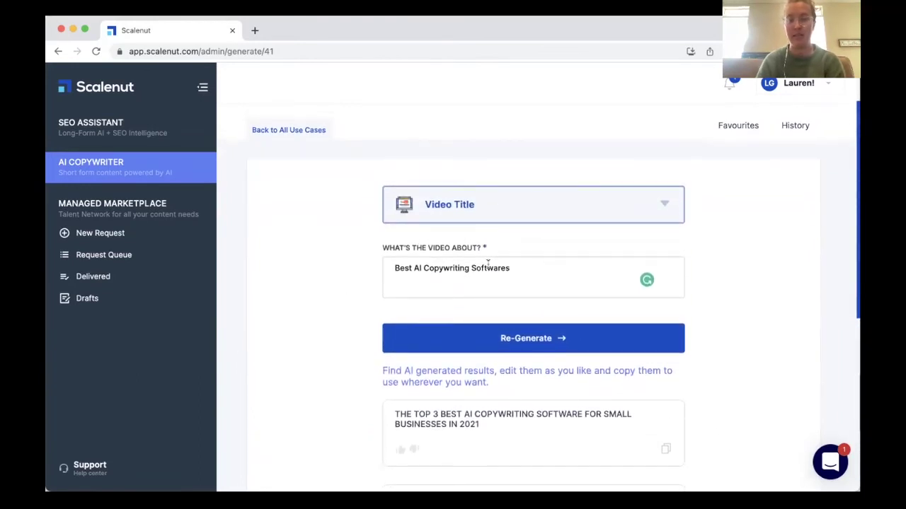
{"action": "scroll", "coordinate": [360, 293], "scroll_direction": "down", "scroll_amount": 3}
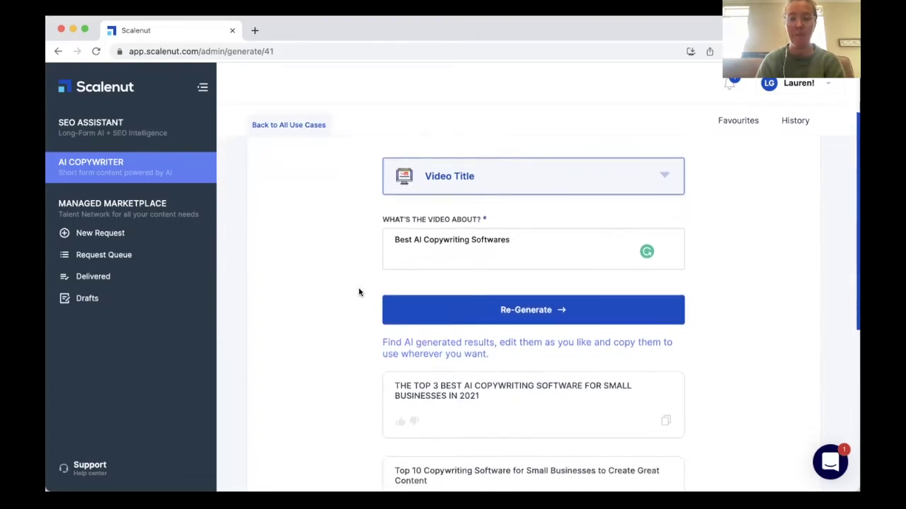
{"action": "scroll", "coordinate": [358, 292], "scroll_direction": "down", "scroll_amount": 1}
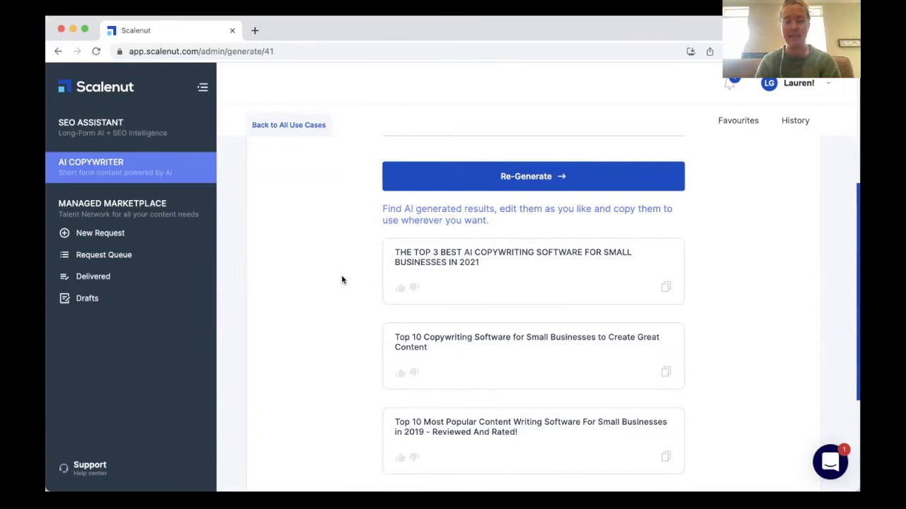
{"action": "scroll", "coordinate": [341, 280], "scroll_direction": "down", "scroll_amount": 3}
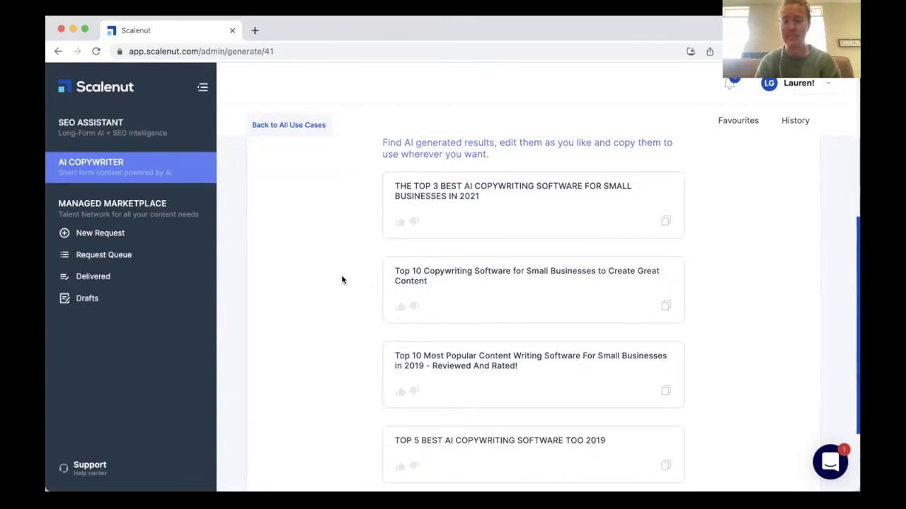
{"action": "scroll", "coordinate": [342, 280], "scroll_direction": "down", "scroll_amount": 3}
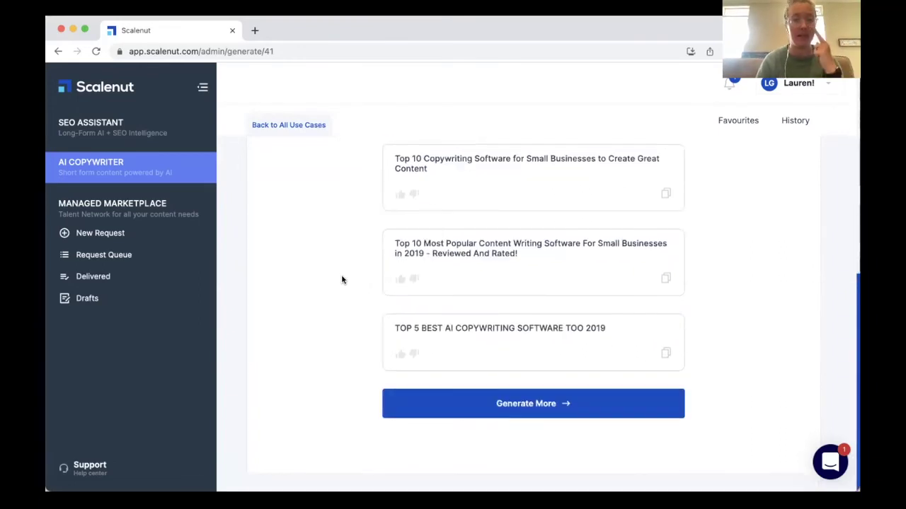
{"action": "scroll", "coordinate": [342, 280], "scroll_direction": "up", "scroll_amount": 10}
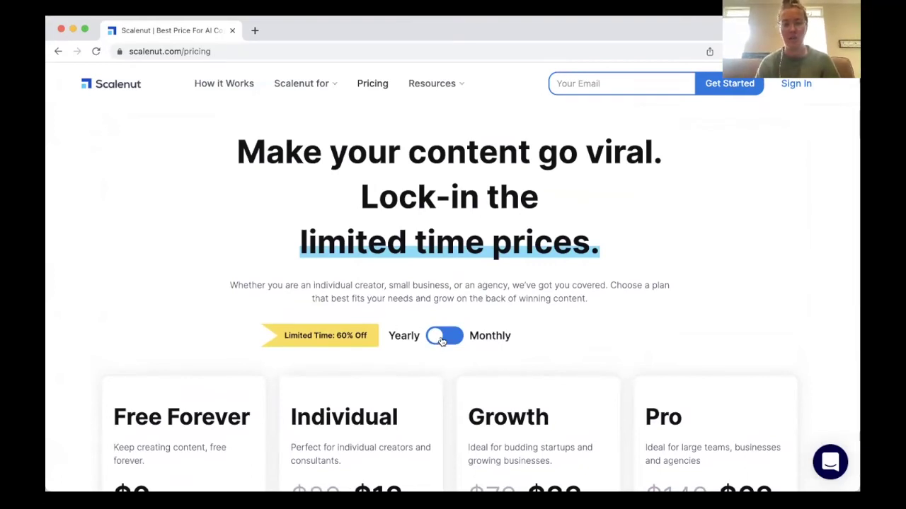
- Switch the plan prices to monthly billing and examine the price and included features of the Free Forever plan
{"action": "scroll", "coordinate": [440, 341], "scroll_direction": "down", "scroll_amount": 1}
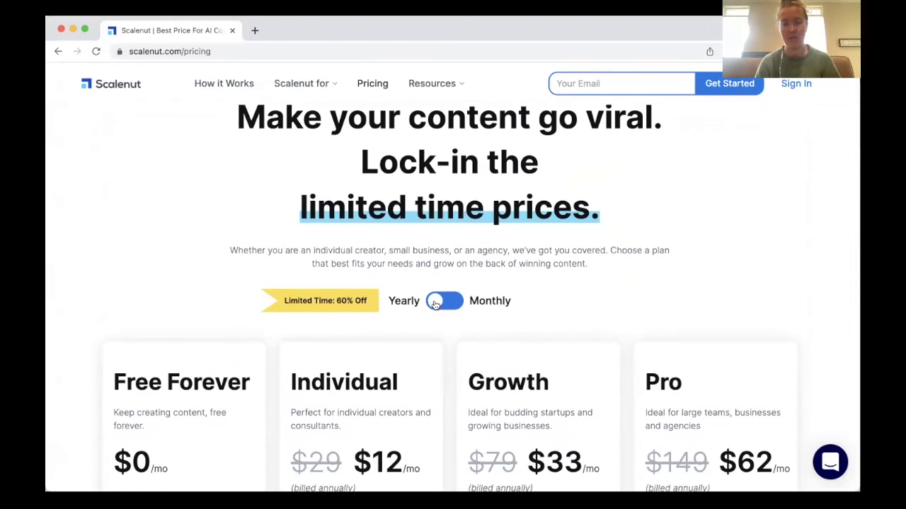
{"action": "left_click", "coordinate": [450, 304]}
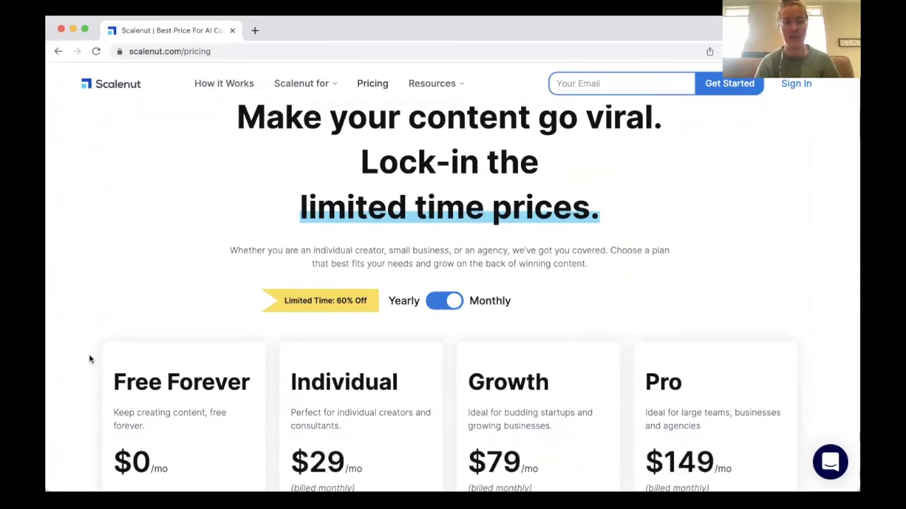
{"action": "scroll", "coordinate": [90, 363], "scroll_direction": "down", "scroll_amount": 2}
{"action": "scroll", "coordinate": [89, 364], "scroll_direction": "down", "scroll_amount": 1}
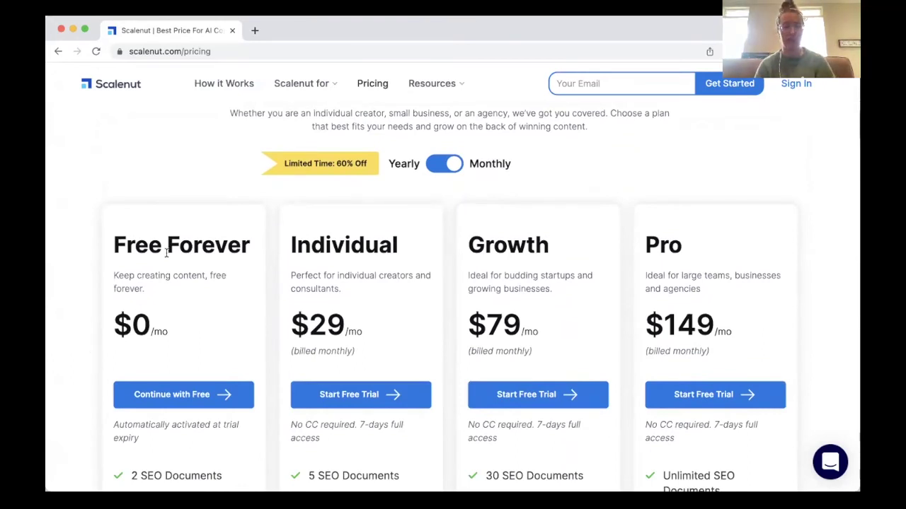
{"action": "scroll", "coordinate": [166, 253], "scroll_direction": "down", "scroll_amount": 2}
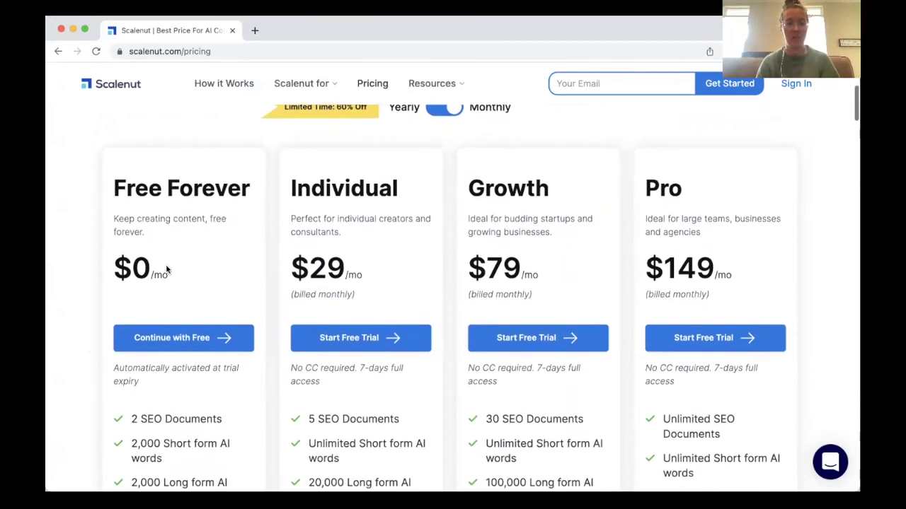
{"action": "scroll", "coordinate": [155, 421], "scroll_direction": "down", "scroll_amount": 4}
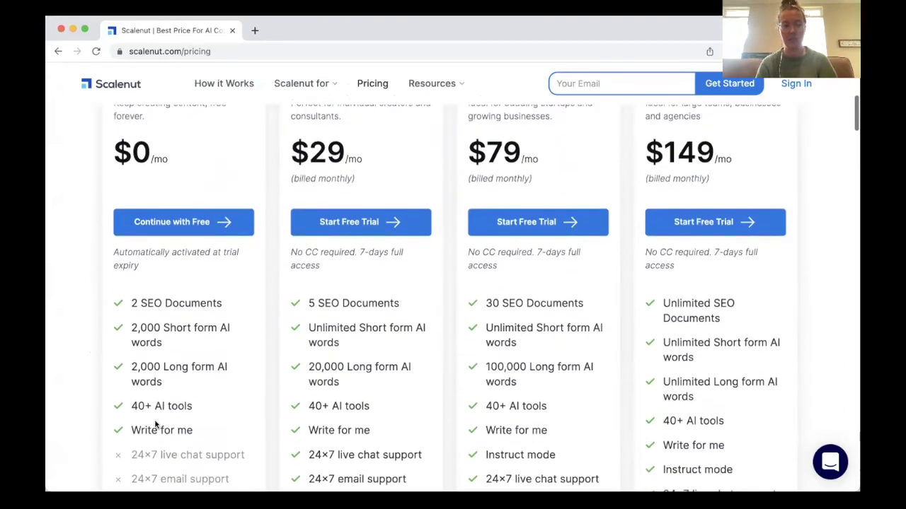
{"action": "scroll", "coordinate": [155, 423], "scroll_direction": "up", "scroll_amount": 2}
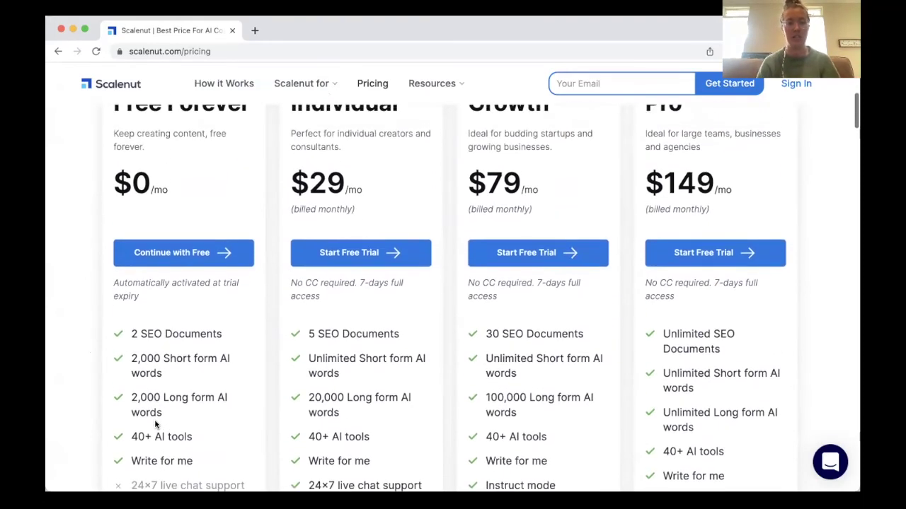
{"action": "scroll", "coordinate": [68, 306], "scroll_direction": "up", "scroll_amount": 2}
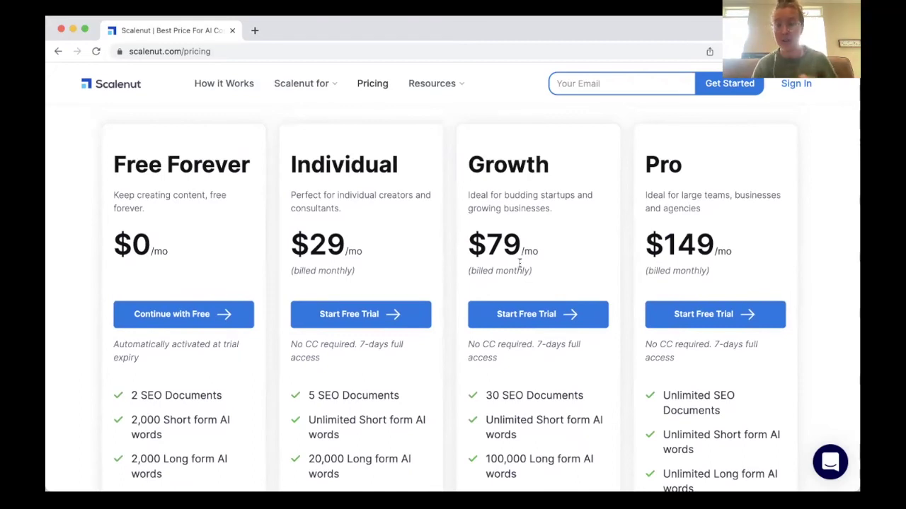
- Examine the full feature list of the Growth plan and compare it with the Individual and Pro plans
{"action": "scroll", "coordinate": [519, 263], "scroll_direction": "down", "scroll_amount": 1}
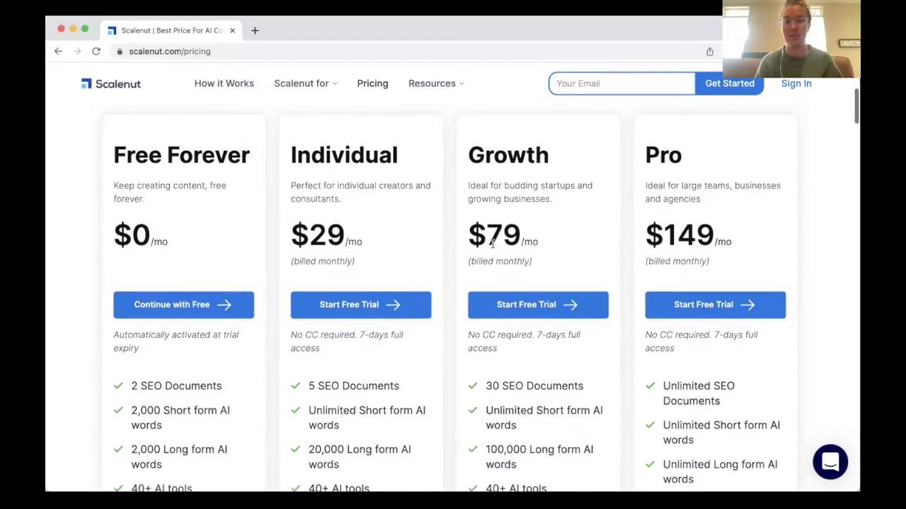
{"action": "scroll", "coordinate": [530, 253], "scroll_direction": "down", "scroll_amount": 3}
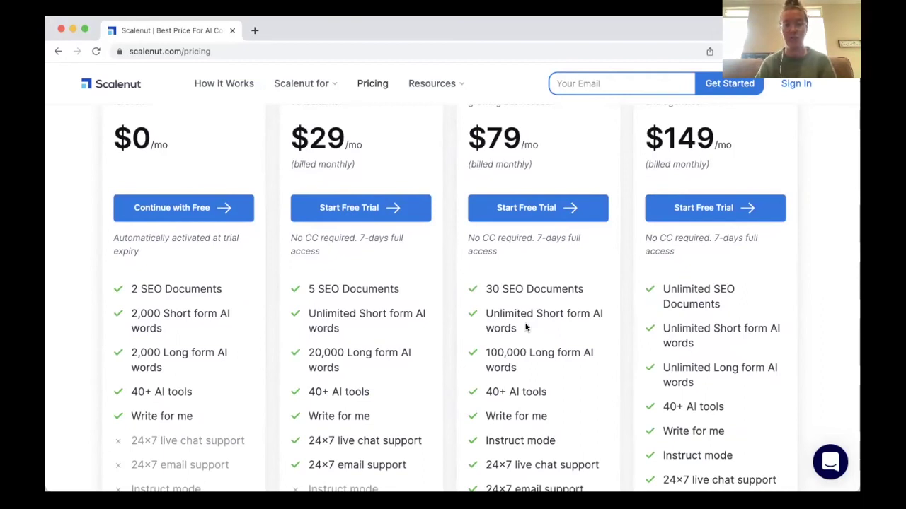
{"action": "scroll", "coordinate": [527, 326], "scroll_direction": "down", "scroll_amount": 2}
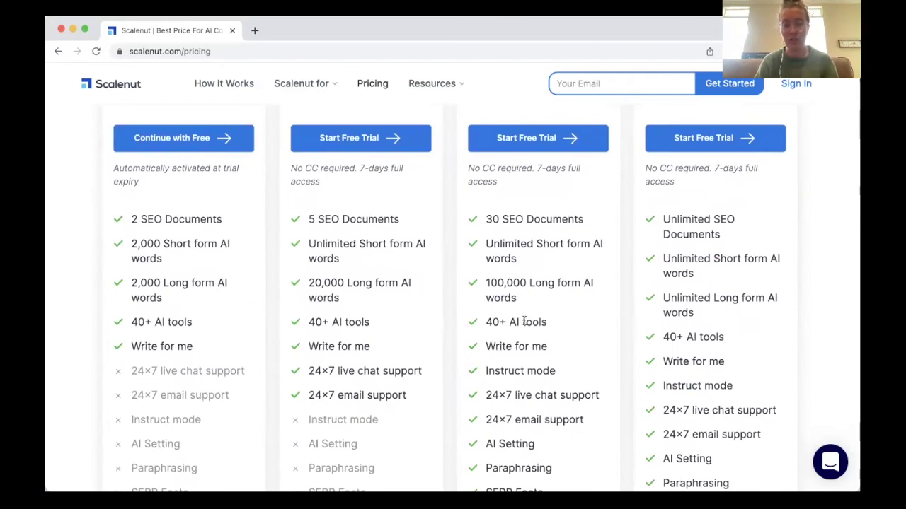
{"action": "scroll", "coordinate": [523, 322], "scroll_direction": "down", "scroll_amount": 1}
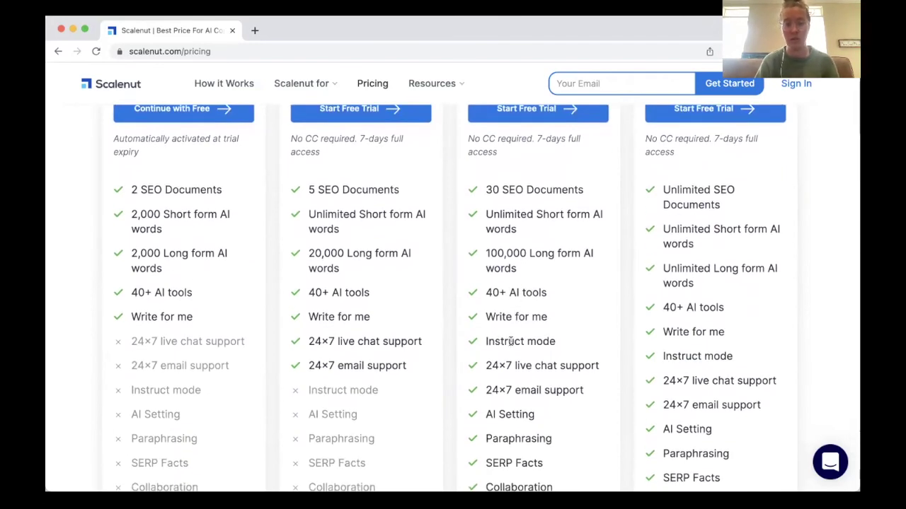
{"action": "scroll", "coordinate": [511, 342], "scroll_direction": "down", "scroll_amount": 5}
{"action": "scroll", "coordinate": [510, 342], "scroll_direction": "down", "scroll_amount": 1}
{"action": "scroll", "coordinate": [515, 343], "scroll_direction": "up", "scroll_amount": 12}
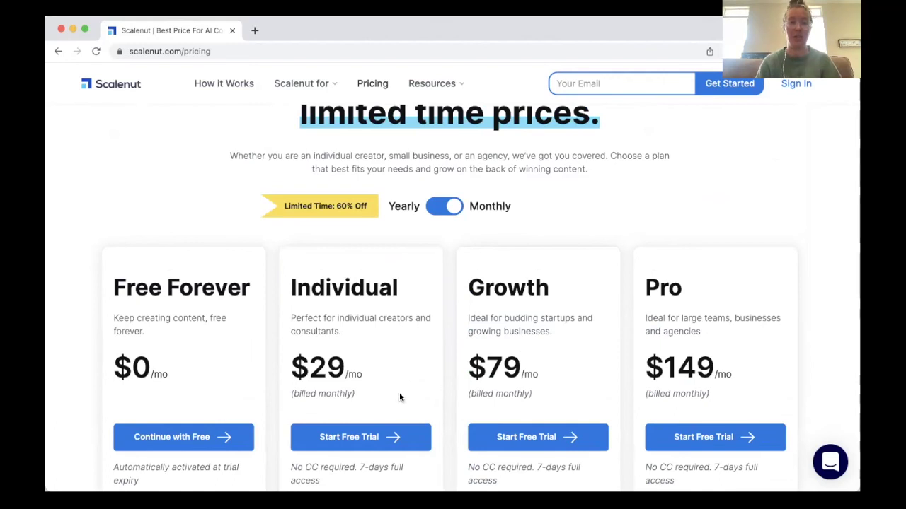
{"action": "scroll", "coordinate": [71, 253], "scroll_direction": "up", "scroll_amount": 1}
{"action": "scroll", "coordinate": [71, 253], "scroll_direction": "up", "scroll_amount": 2}
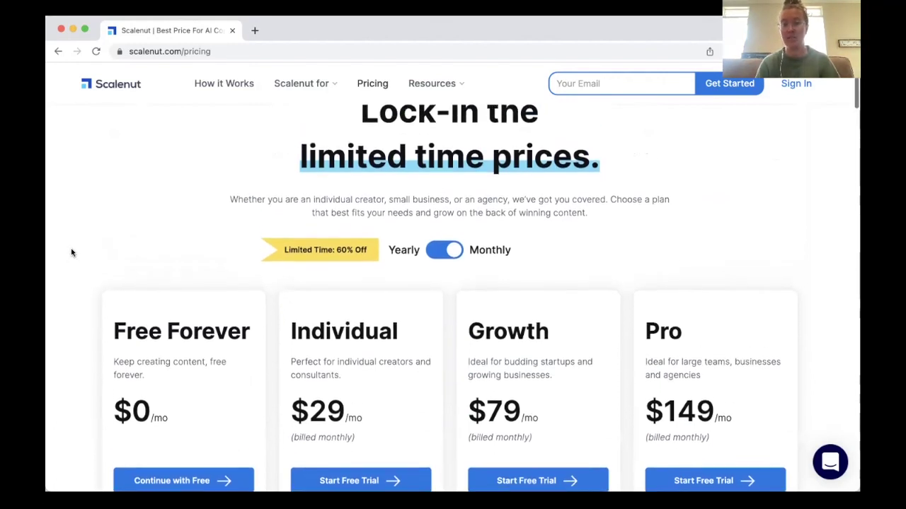